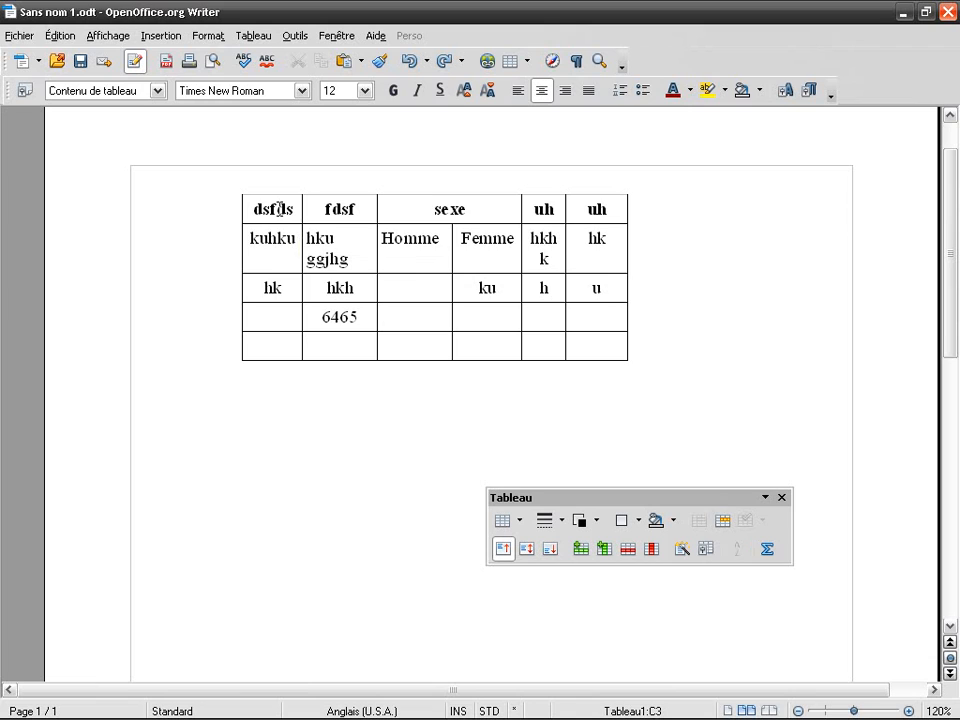
Try the left, centred, right and justified alignments on the table's header row
left_click_drag(279, 208, 592, 200)
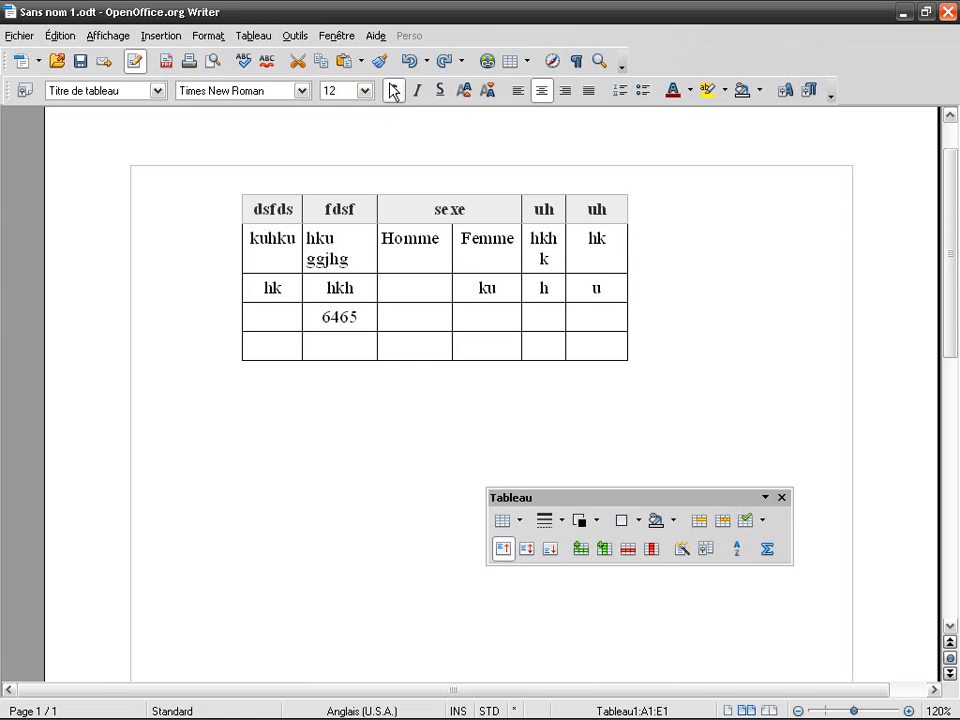
left_click(518, 91)
left_click(543, 93)
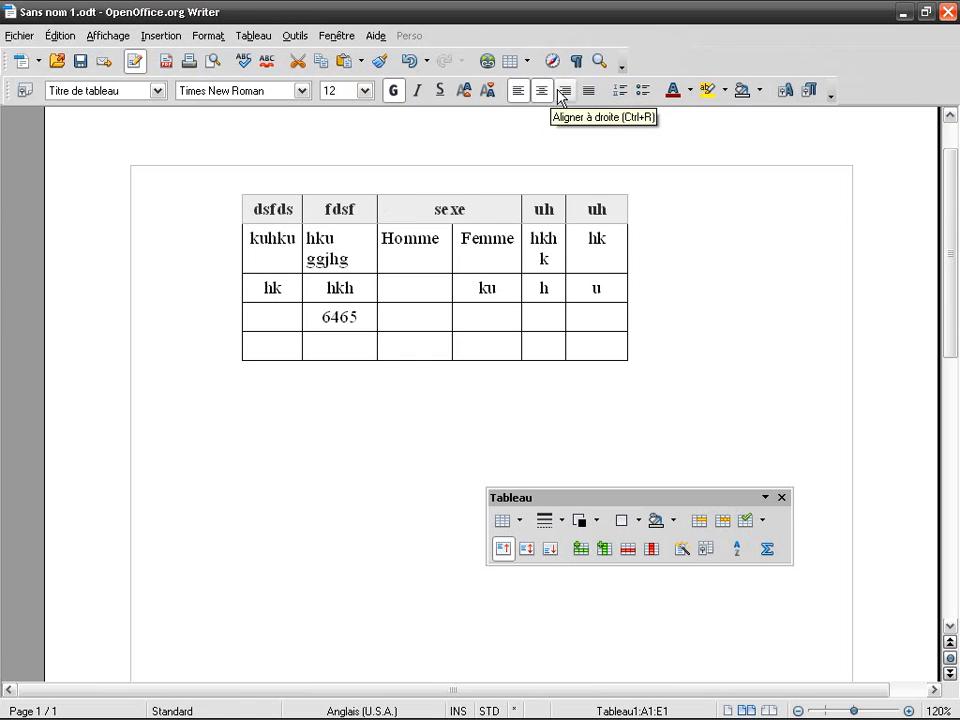
left_click(564, 91)
left_click(587, 91)
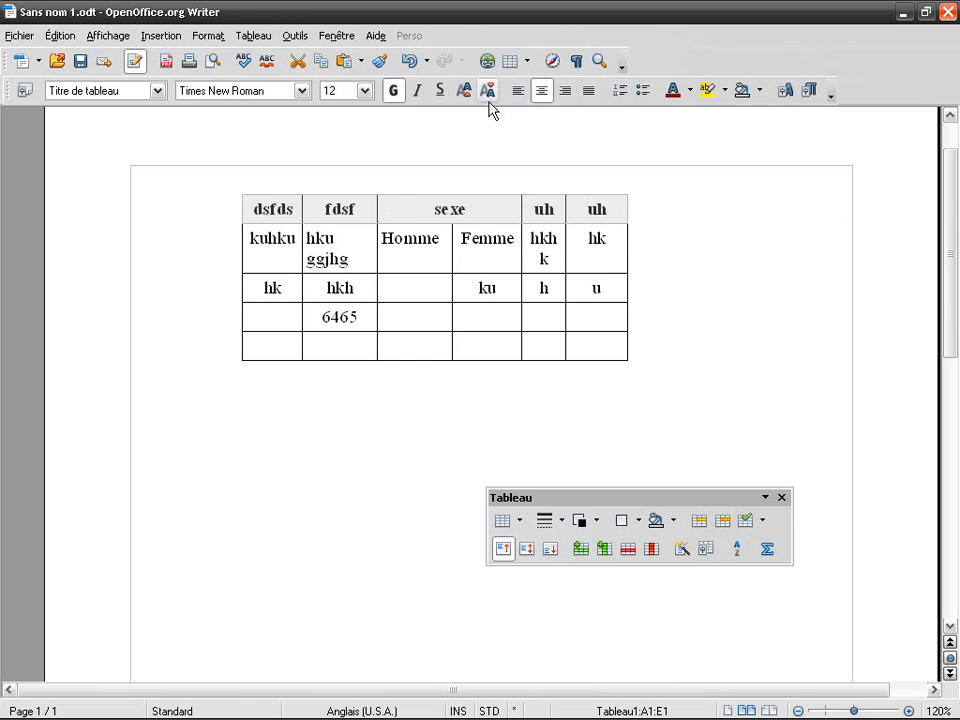
right_click(347, 216)
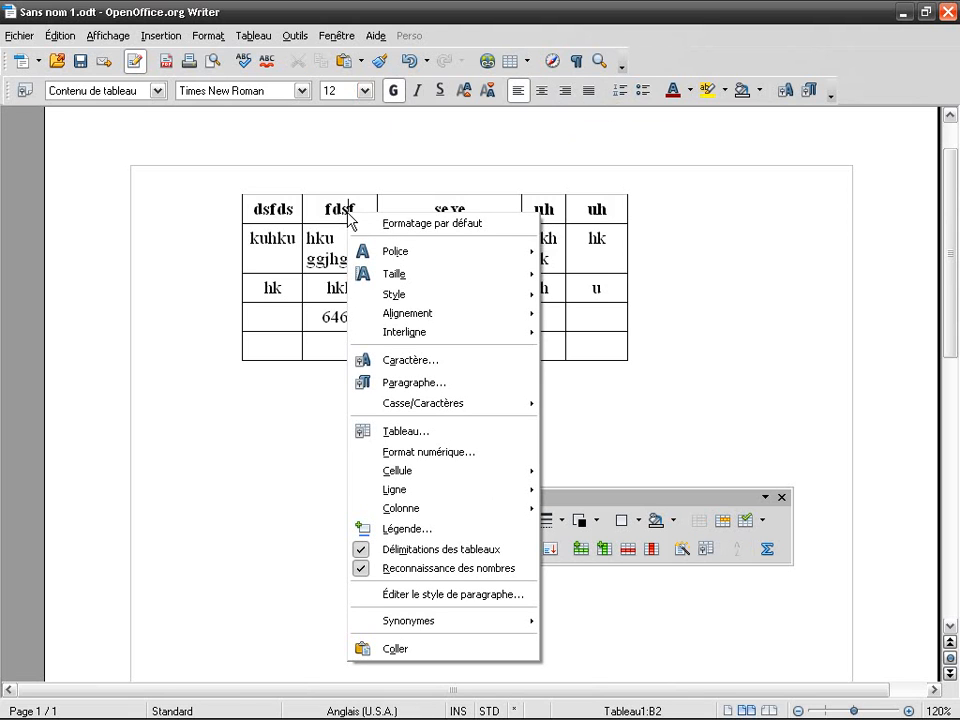
mouse_move(494, 284)
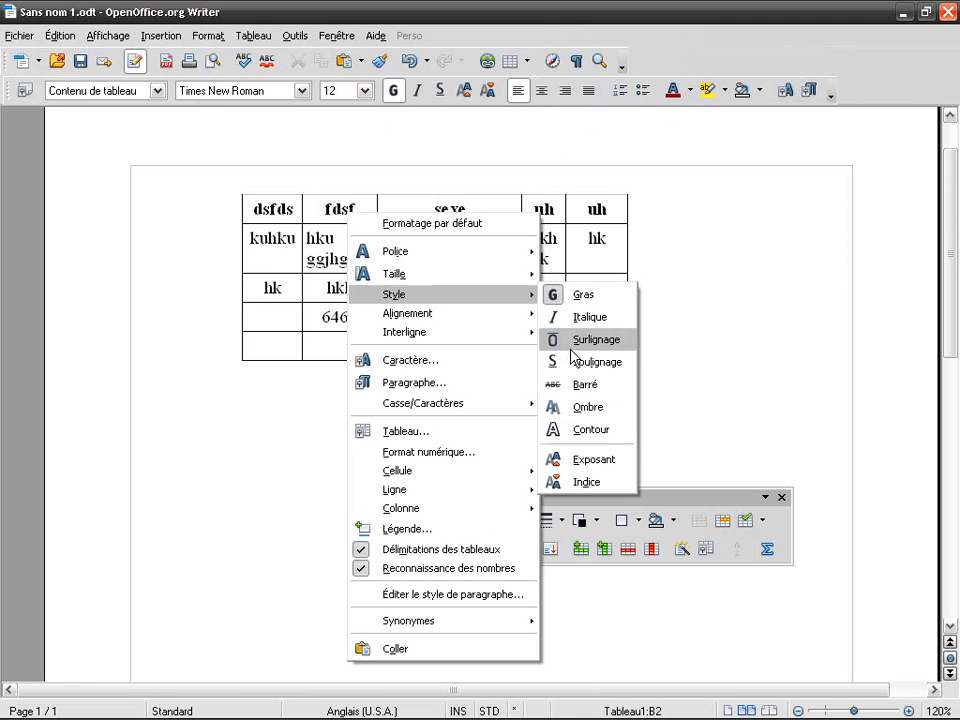
mouse_move(508, 344)
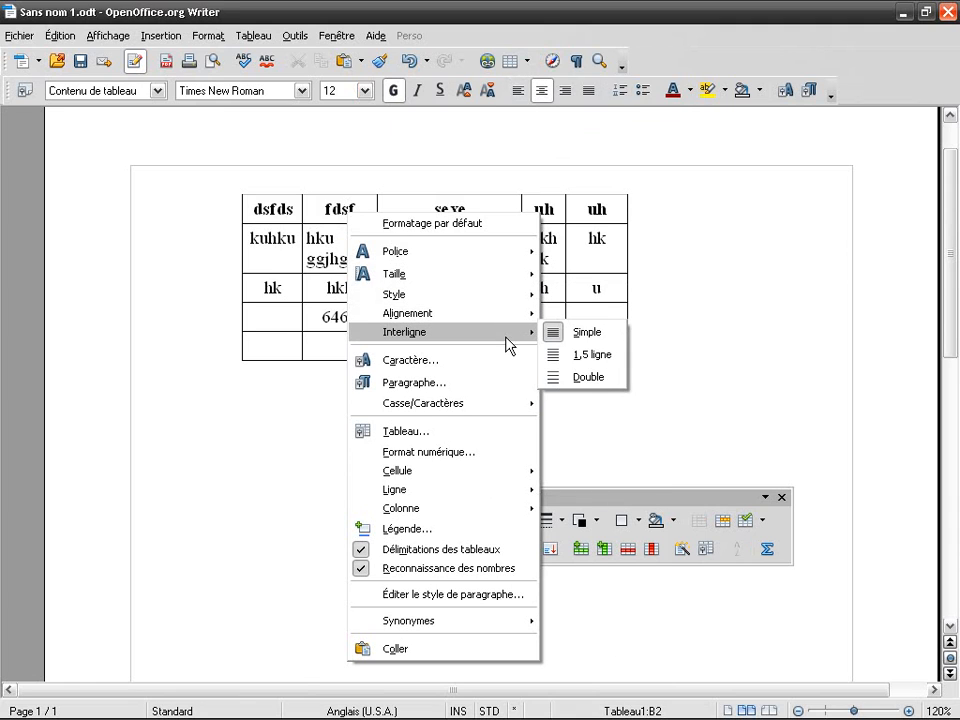
left_click(315, 240)
Place the cursor in the "hku" line of the second row and show the document's formatting marks
double_click(315, 240)
left_click(320, 251)
left_click(577, 62)
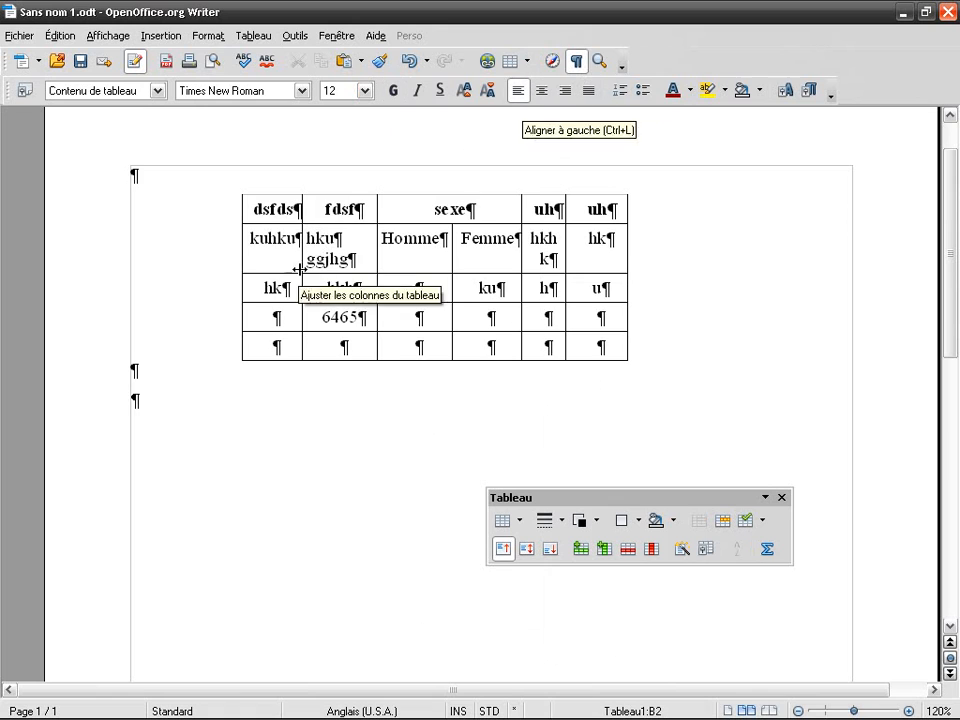
Try double line spacing on the "hku" paragraph in the second row
right_click(348, 252)
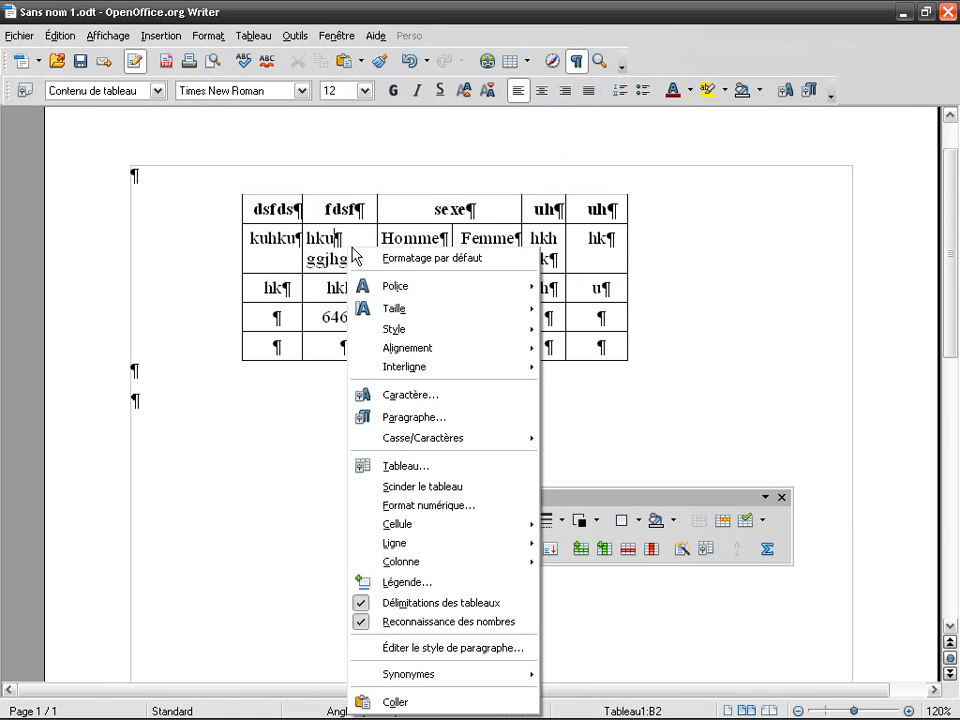
mouse_move(523, 367)
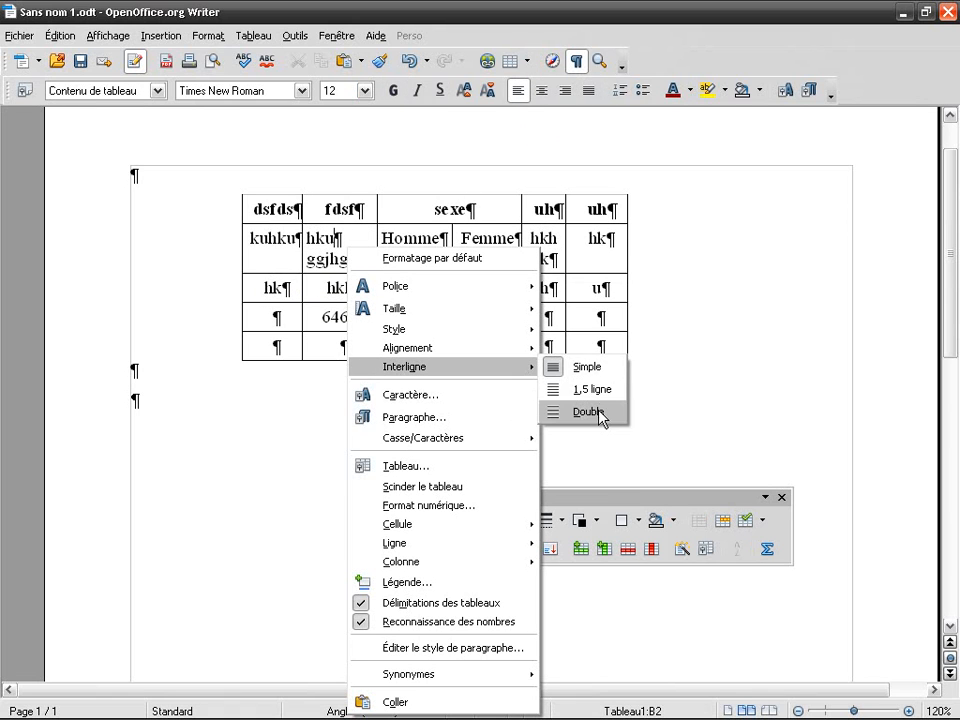
left_click(599, 412)
Set the line spacing of the "hku" paragraph to 1.5 lines
right_click(336, 242)
mouse_move(499, 362)
left_click(572, 378)
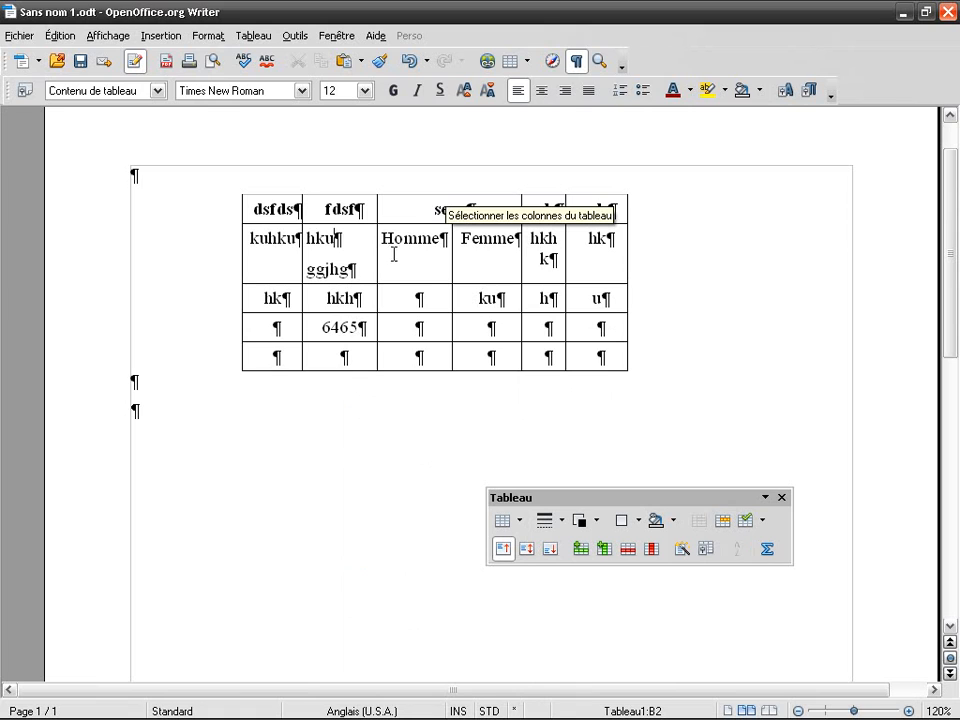
Colour the word "hku" in the second row dark red
double_click(320, 238)
left_click(674, 95)
Fill the header cells from "fdsf" through the last "uh" with a yellow background
left_click_drag(332, 206, 597, 214)
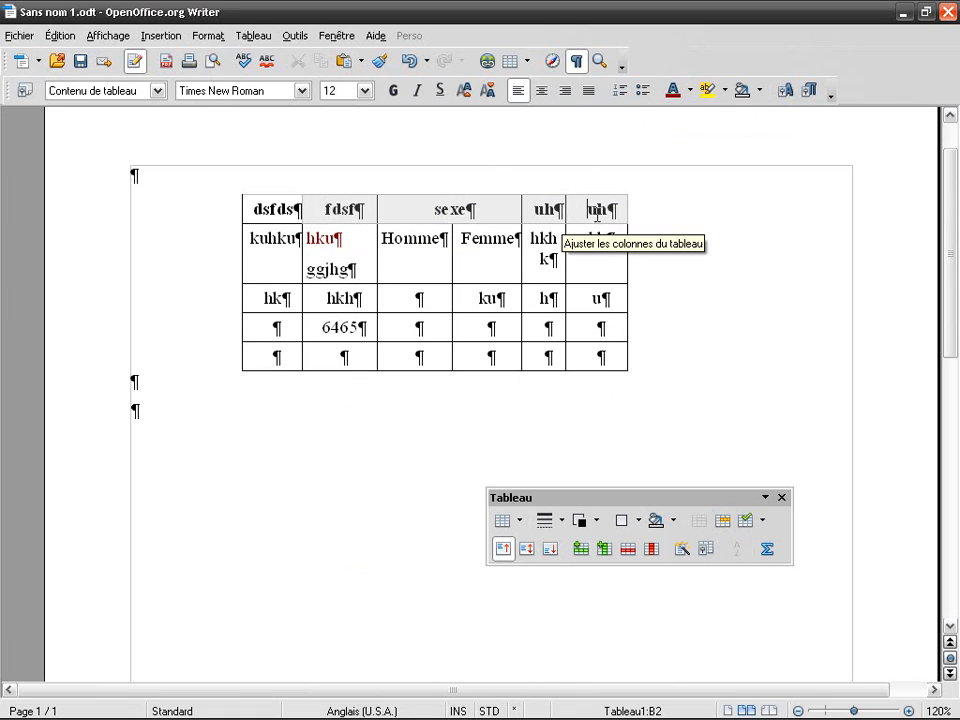
left_click(759, 92)
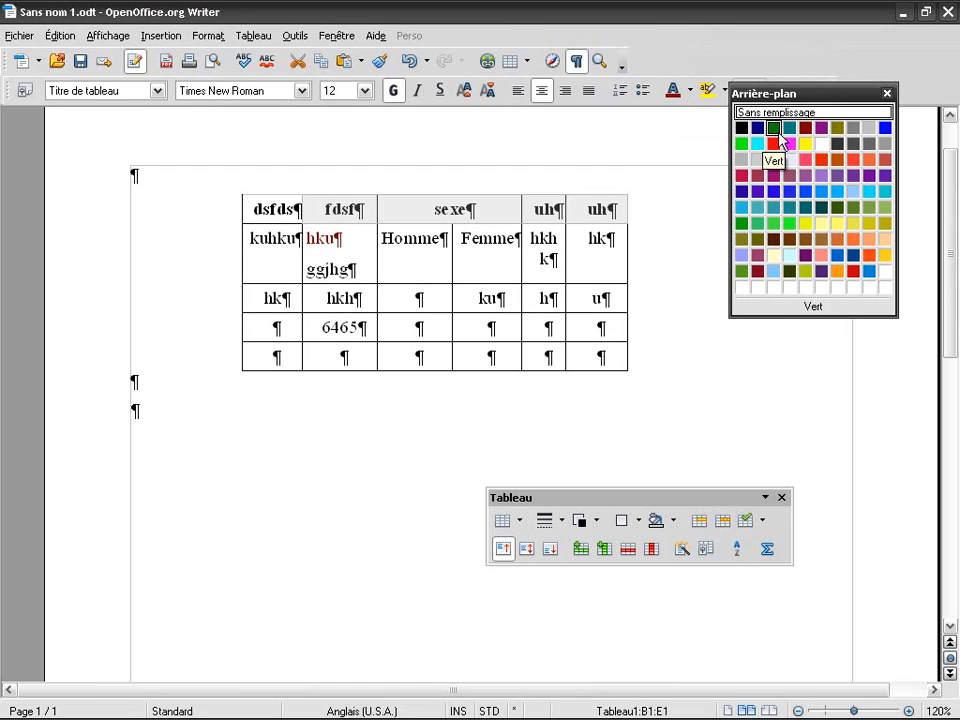
left_click(805, 143)
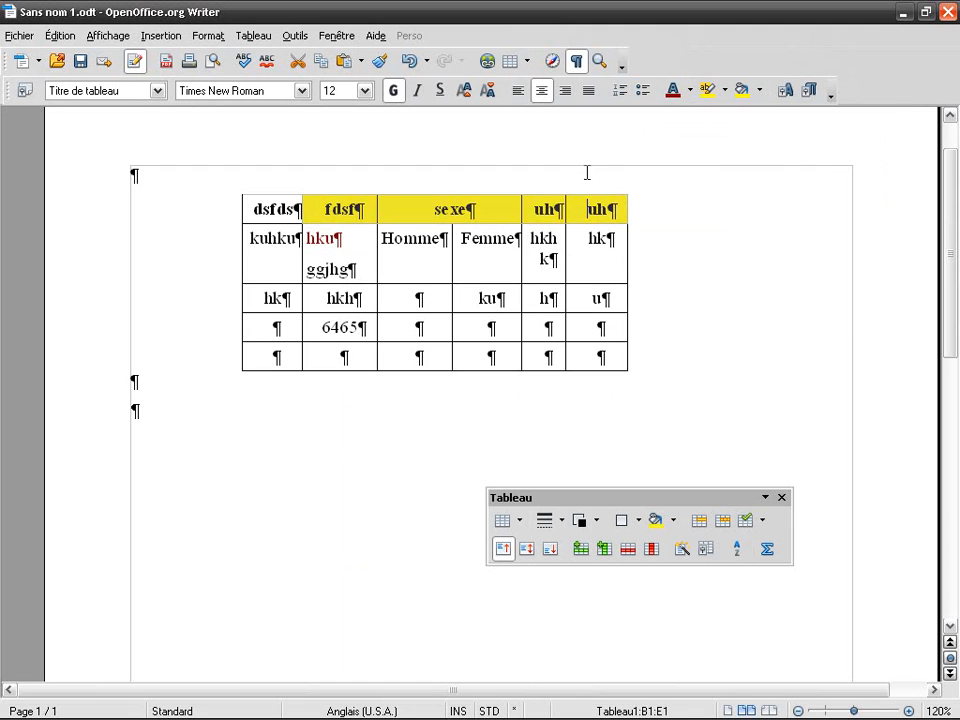
left_click(381, 232)
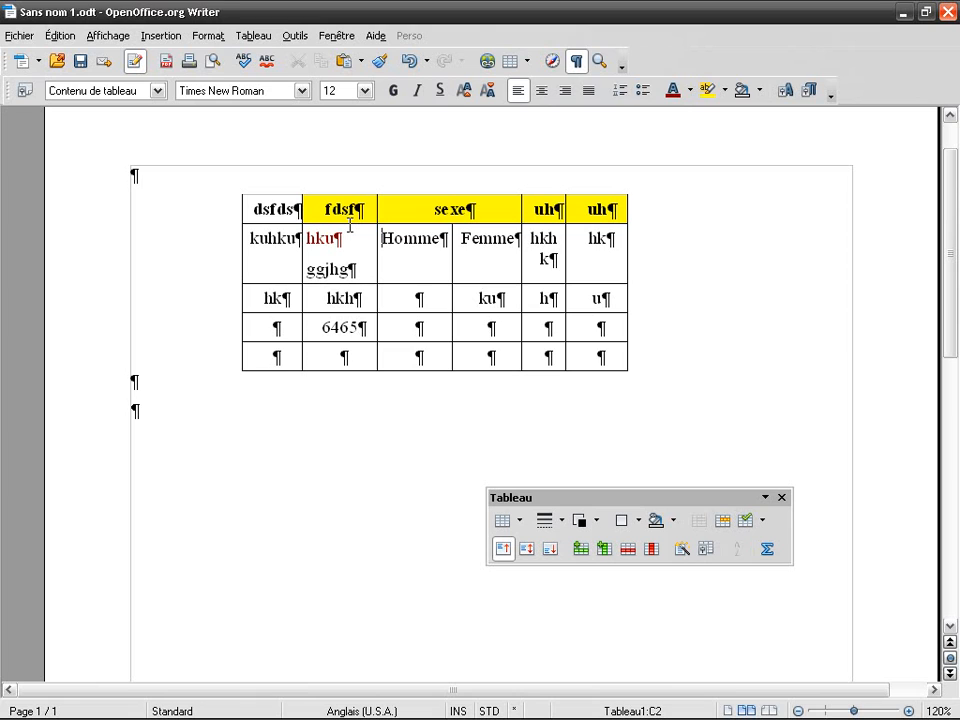
Hide the formatting marks in the document
left_click(350, 222)
left_click(576, 61)
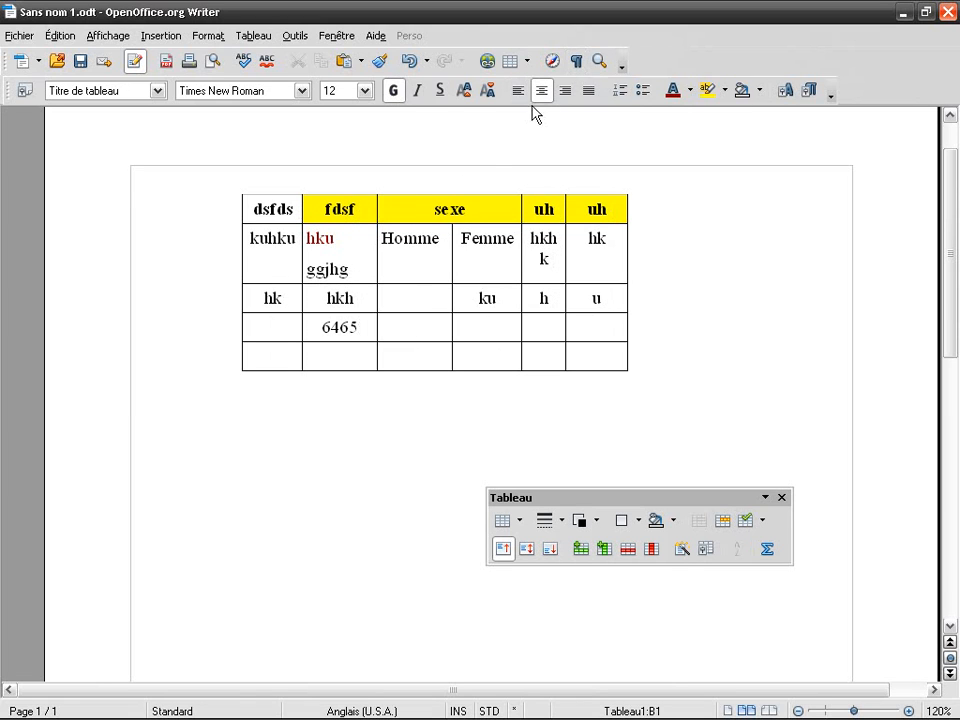
mouse_move(246, 236)
left_mouse_down()
mouse_move(375, 240)
mouse_move(590, 283)
left_mouse_up()
left_click(322, 238)
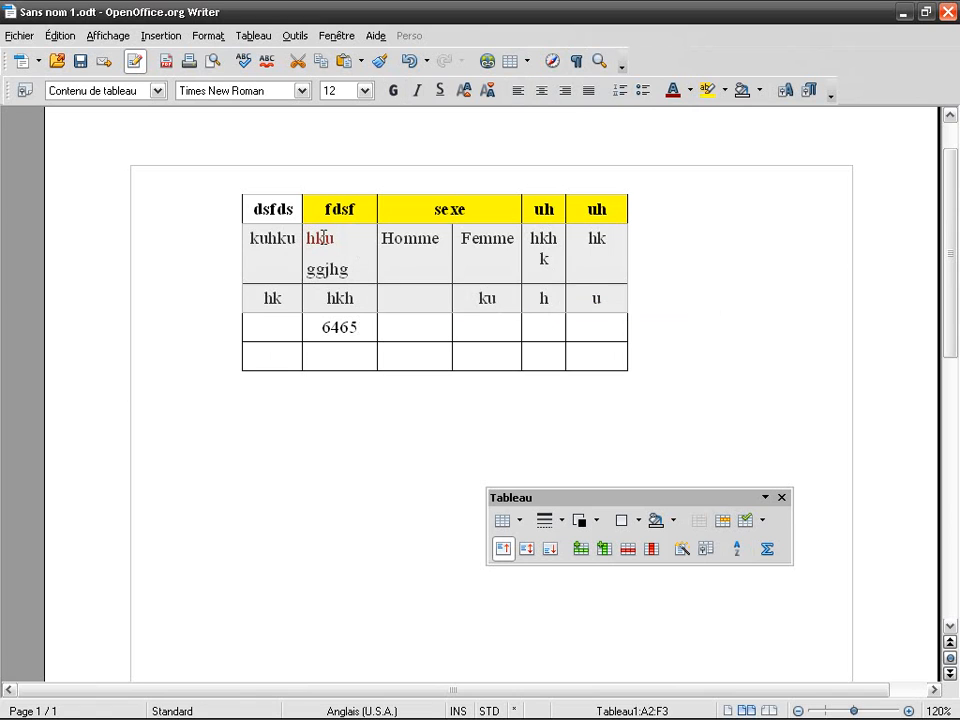
Convert the text of the whole header row to uppercase
left_click_drag(257, 204, 607, 196)
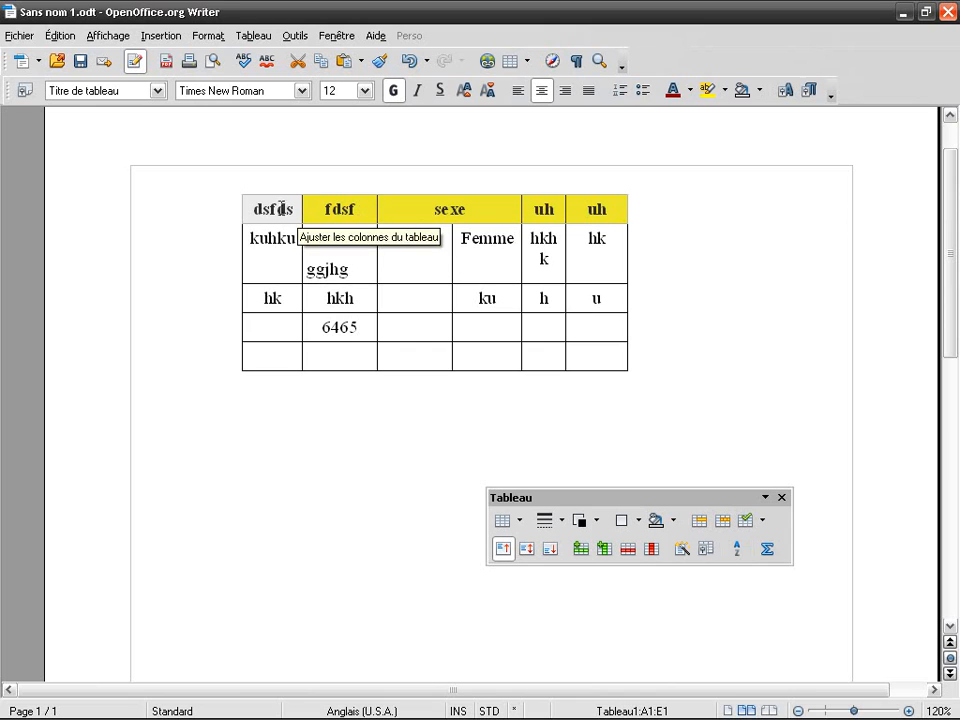
right_click(356, 208)
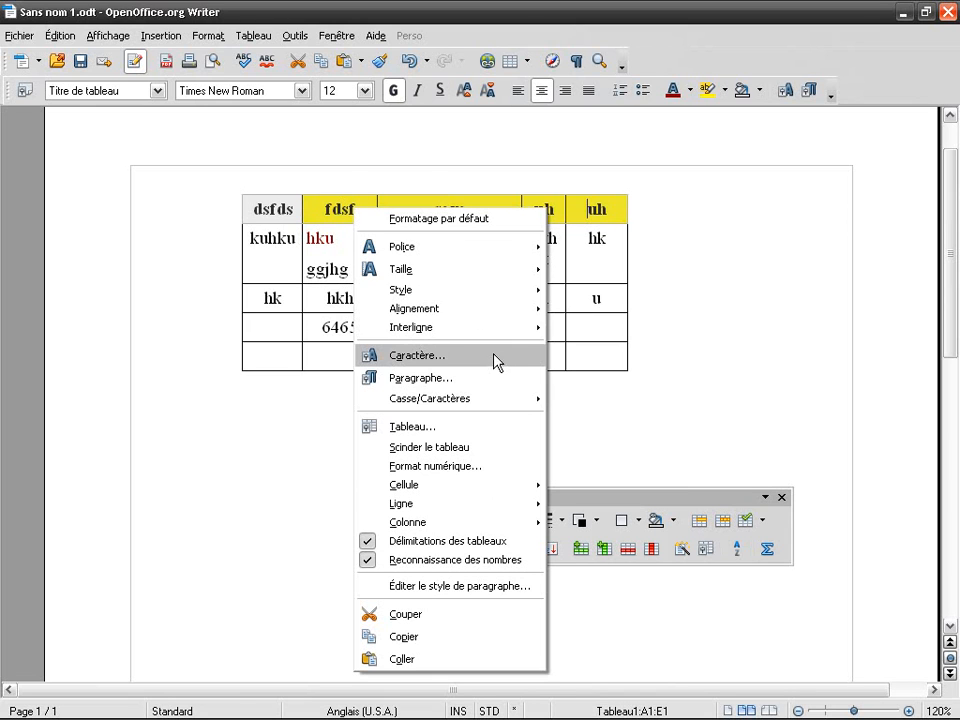
mouse_move(518, 402)
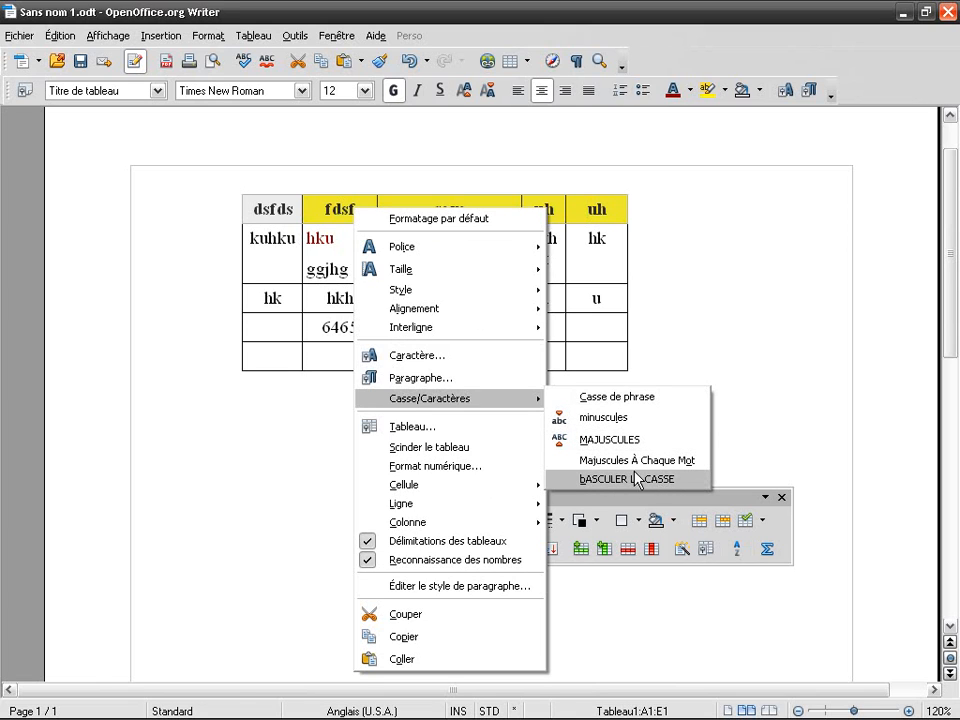
left_click(585, 440)
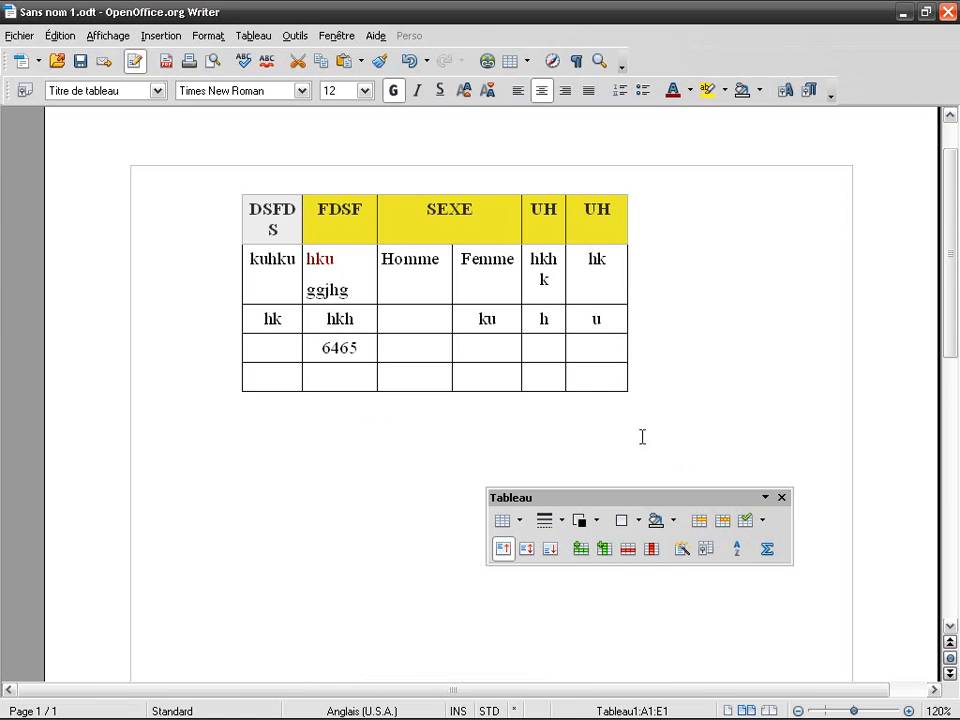
Widen the first table column slightly so that "DSFDS" fits on a single line
left_click_drag(302, 209, 312, 209)
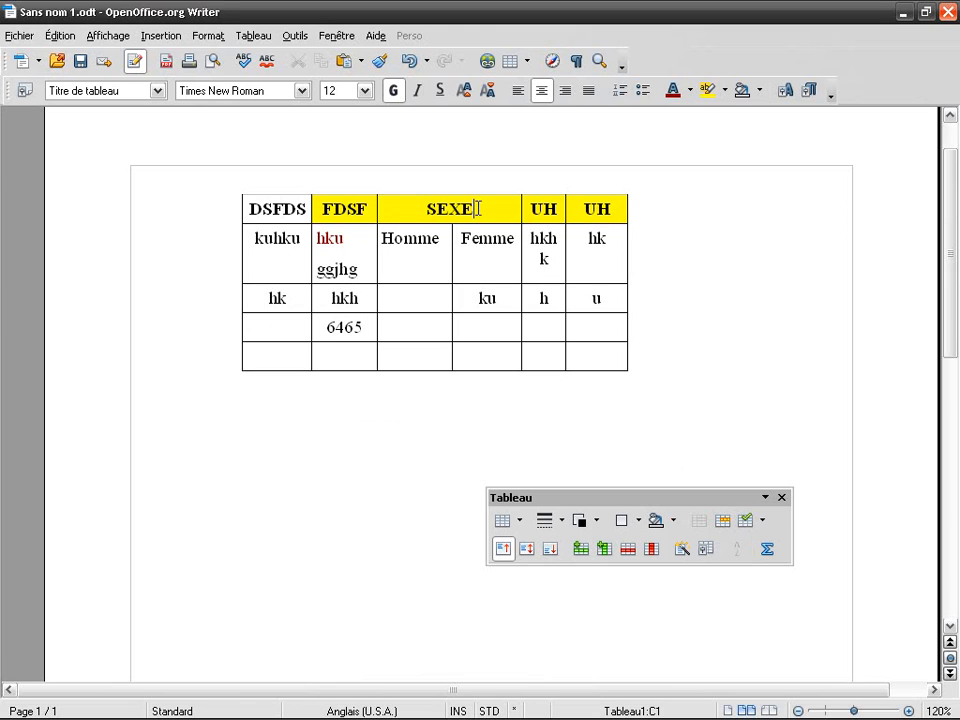
left_click(413, 248)
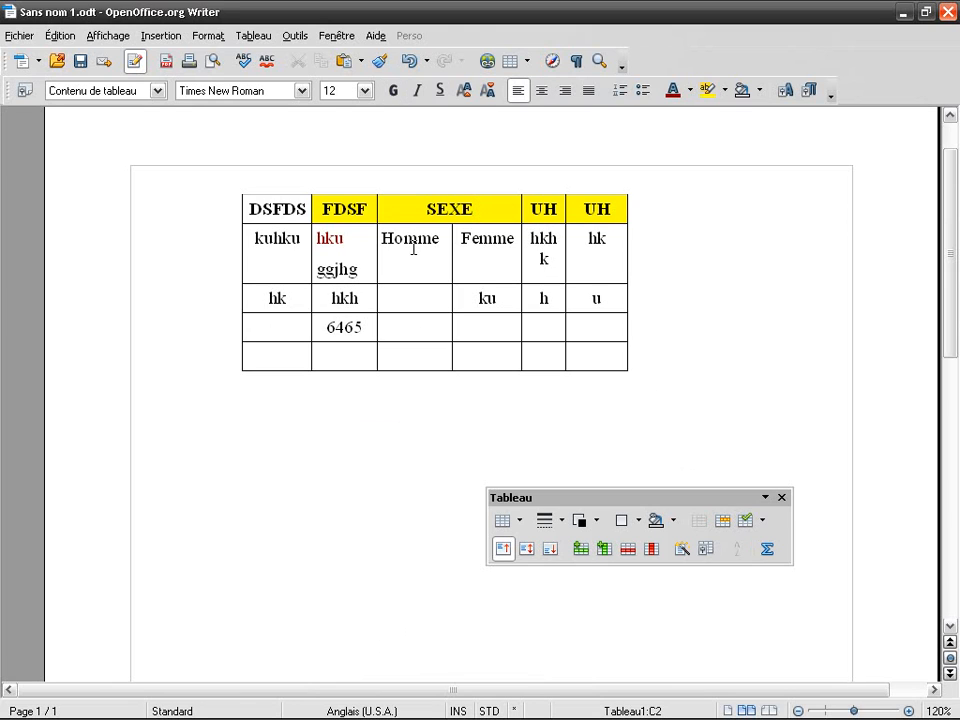
Open the number format settings for the table cell containing 6465, keeping that cell in view
left_click(342, 327)
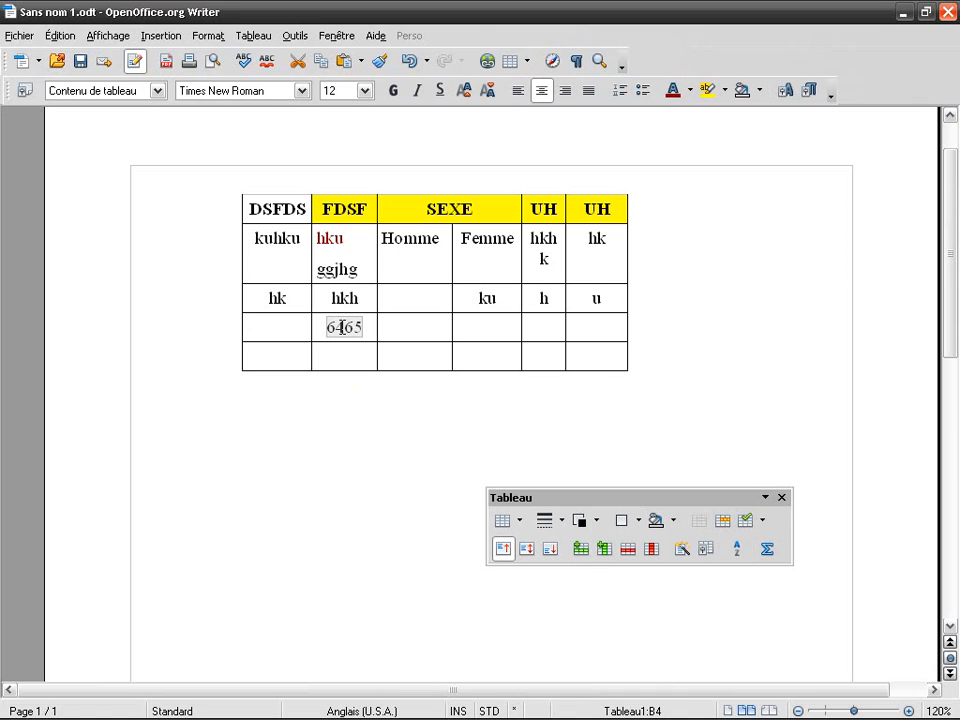
right_click(349, 330)
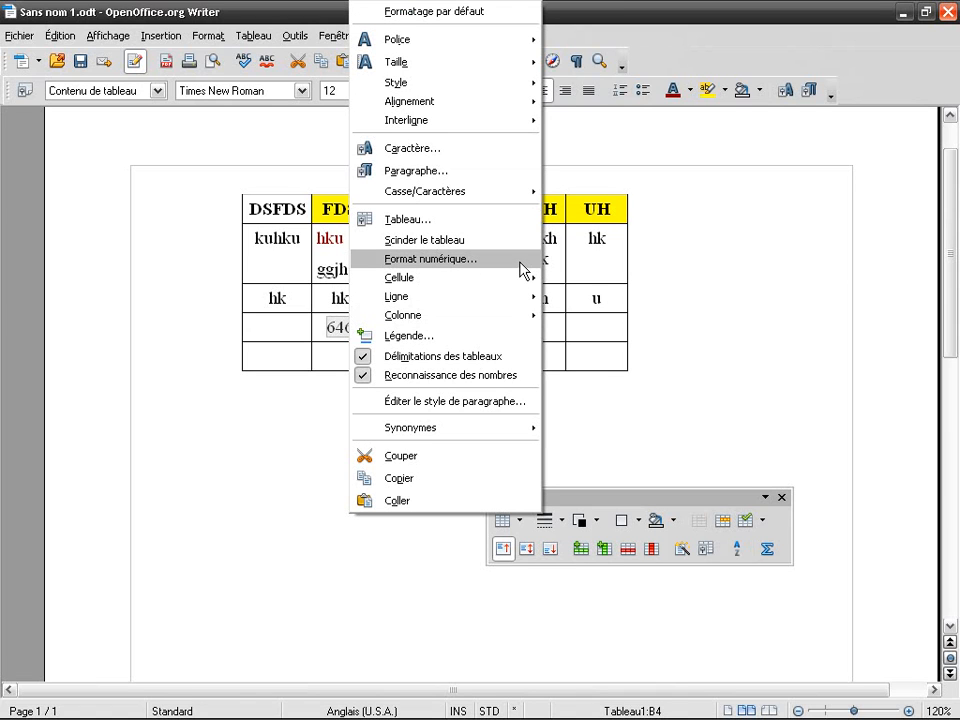
left_click(508, 268)
left_click_drag(489, 414, 382, 392)
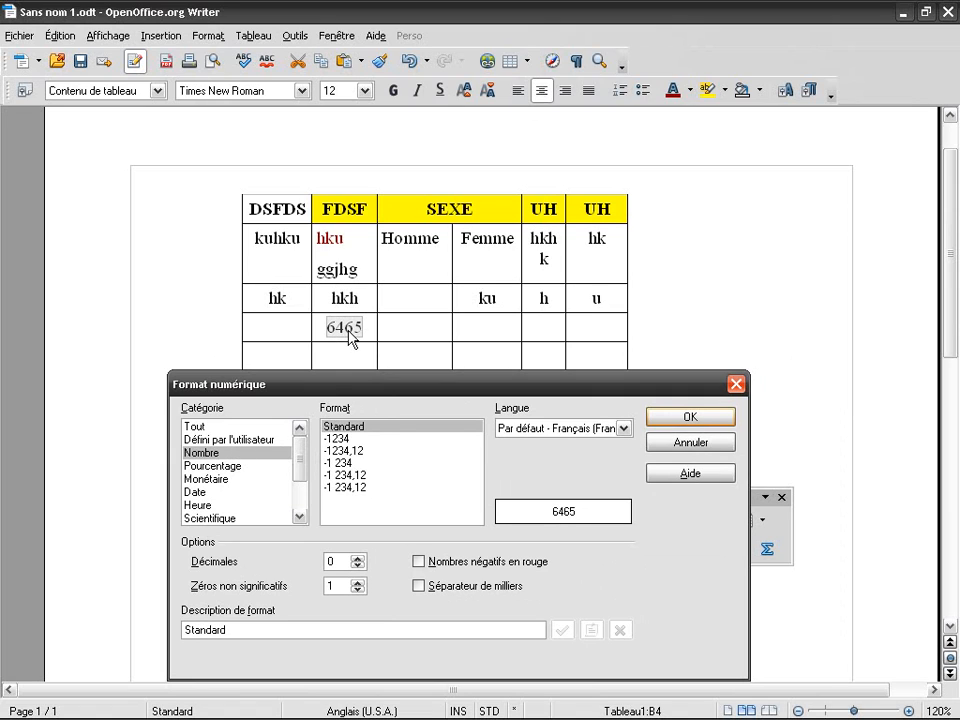
Preview the -1234 and -1 234 number formats, switching the thousands separator off and on
left_click(358, 439)
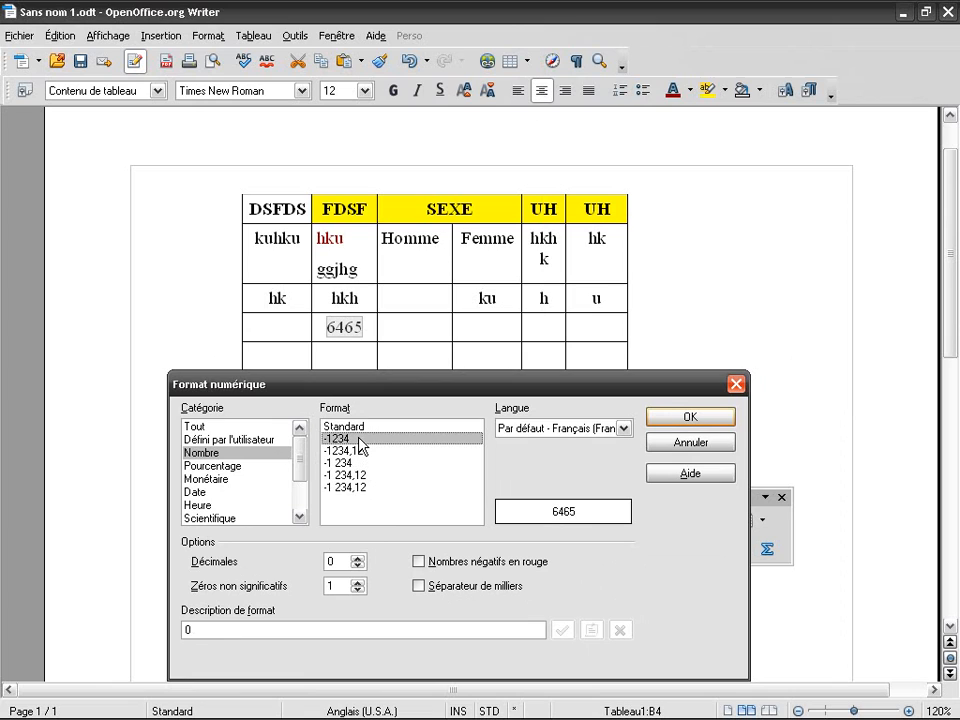
key("Down")
key("Down")
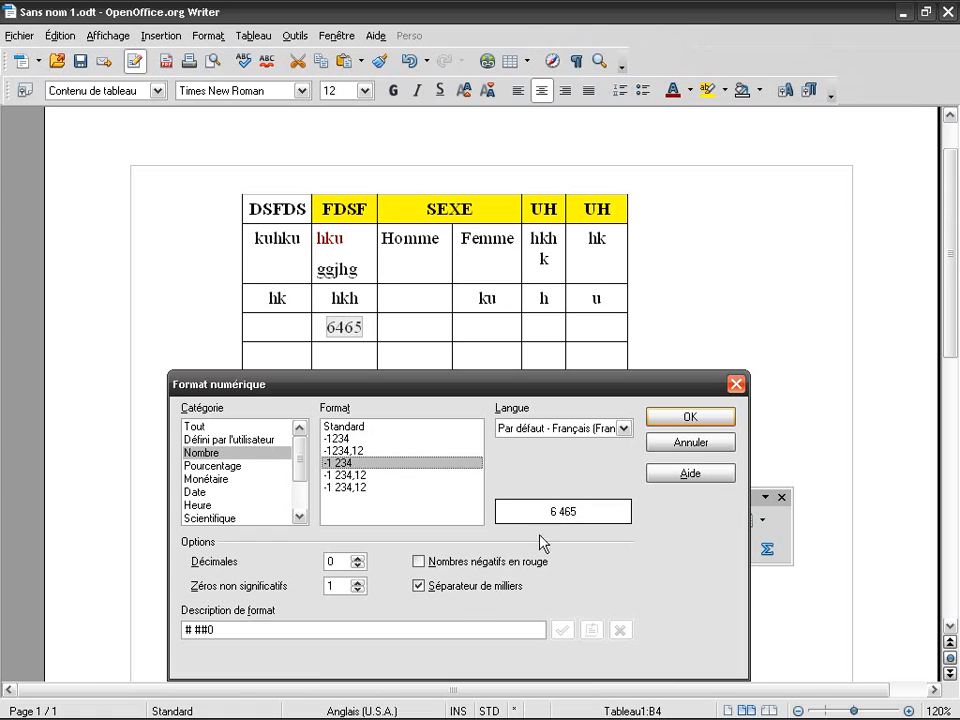
left_click(480, 594)
left_click(483, 592)
left_click(483, 593)
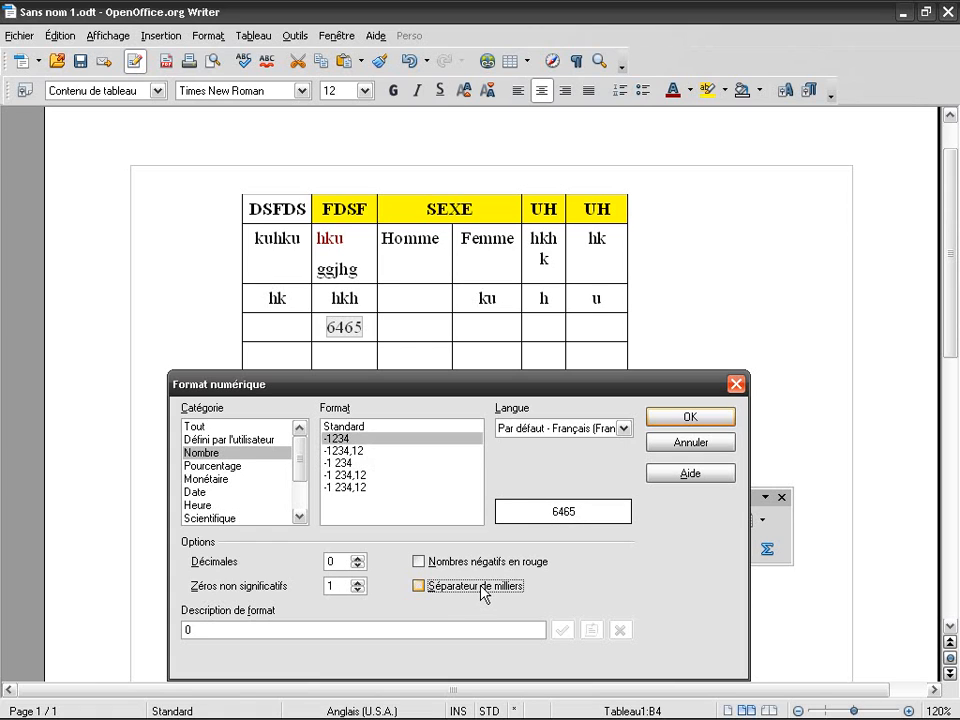
left_click(483, 593)
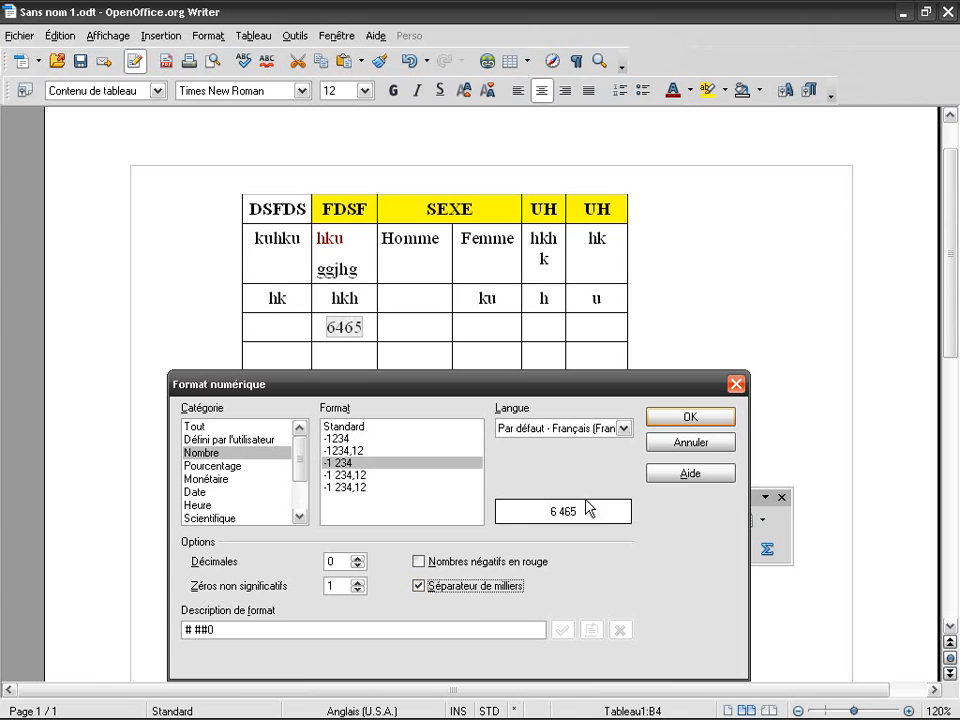
Browse the other number format categories, from percentage and currency to scientific and text, and close the settings without applying any
left_click(236, 467)
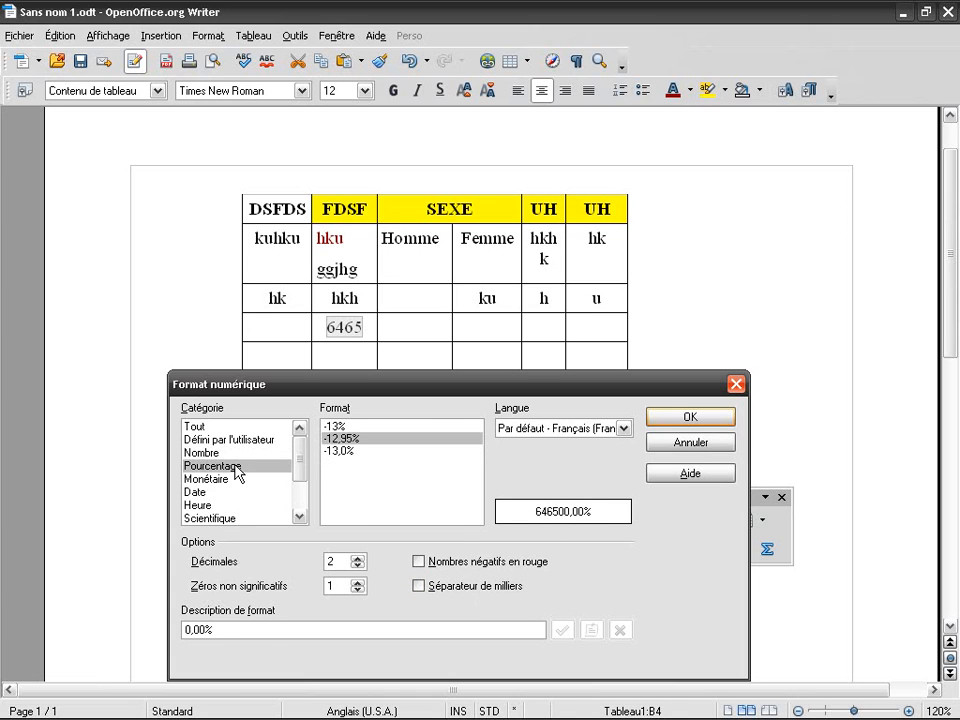
left_click(237, 478)
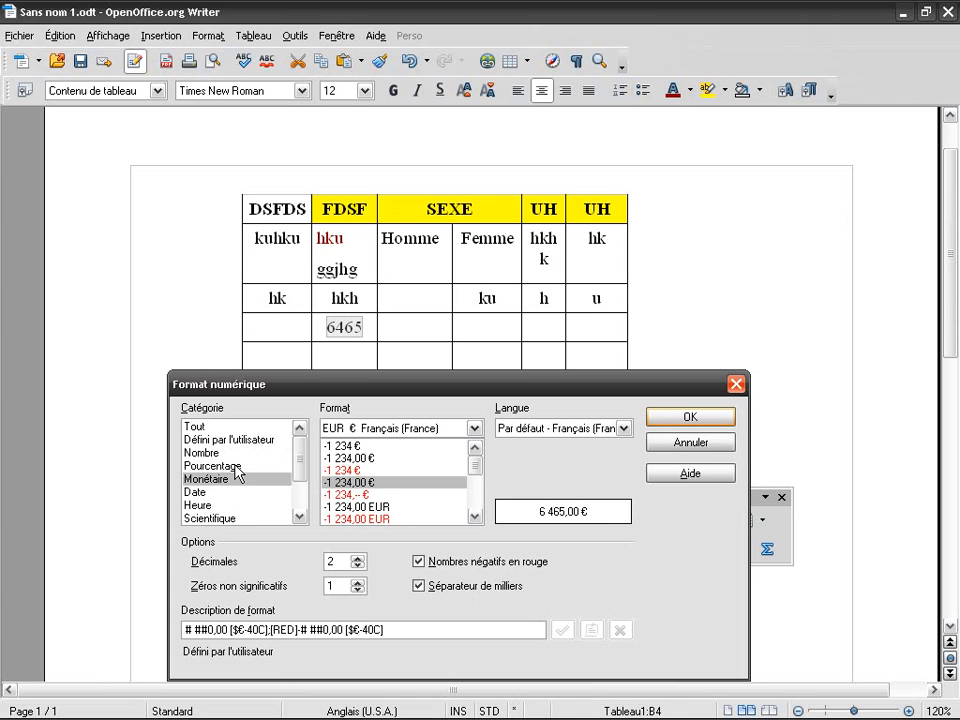
key("Down")
key("Down")
key("Down")
key("Down")
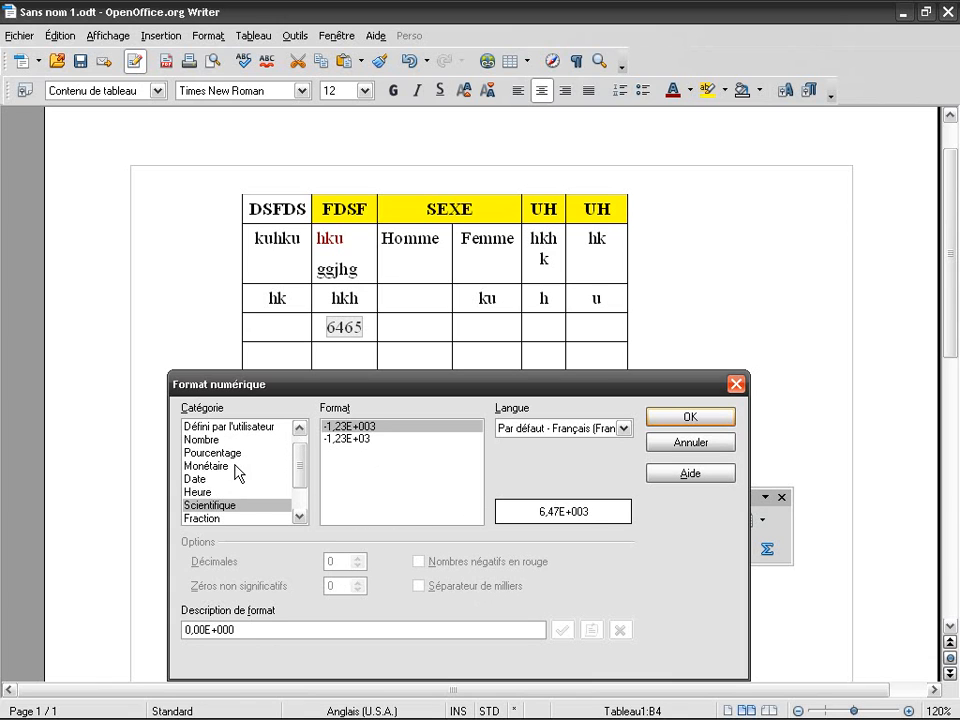
key("Down")
key("Down")
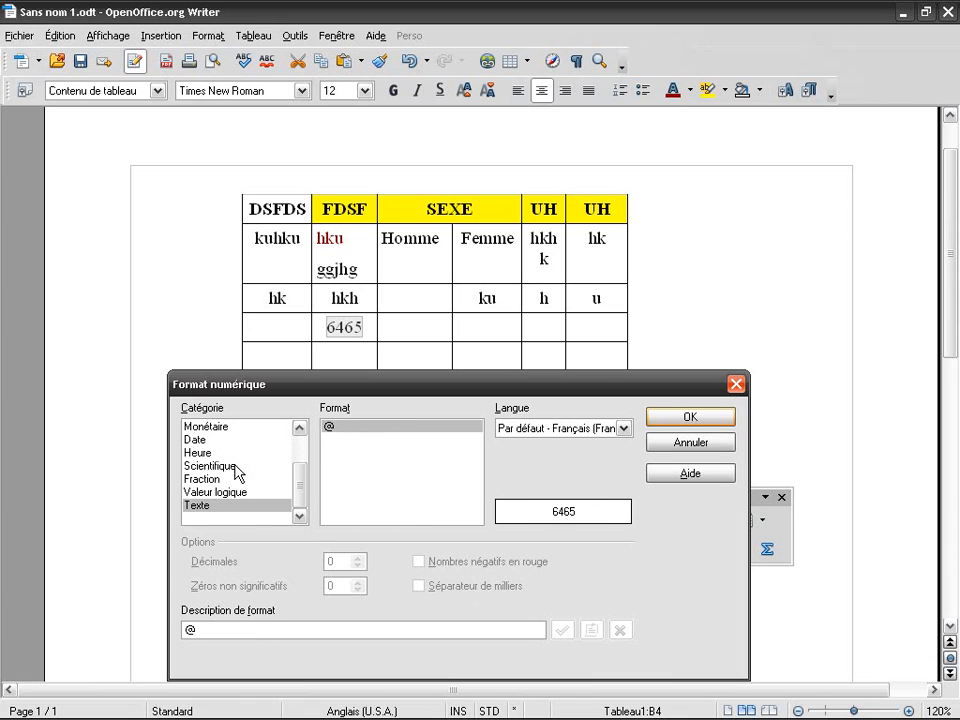
key("Up")
key("Home")
key("Up")
key("Up")
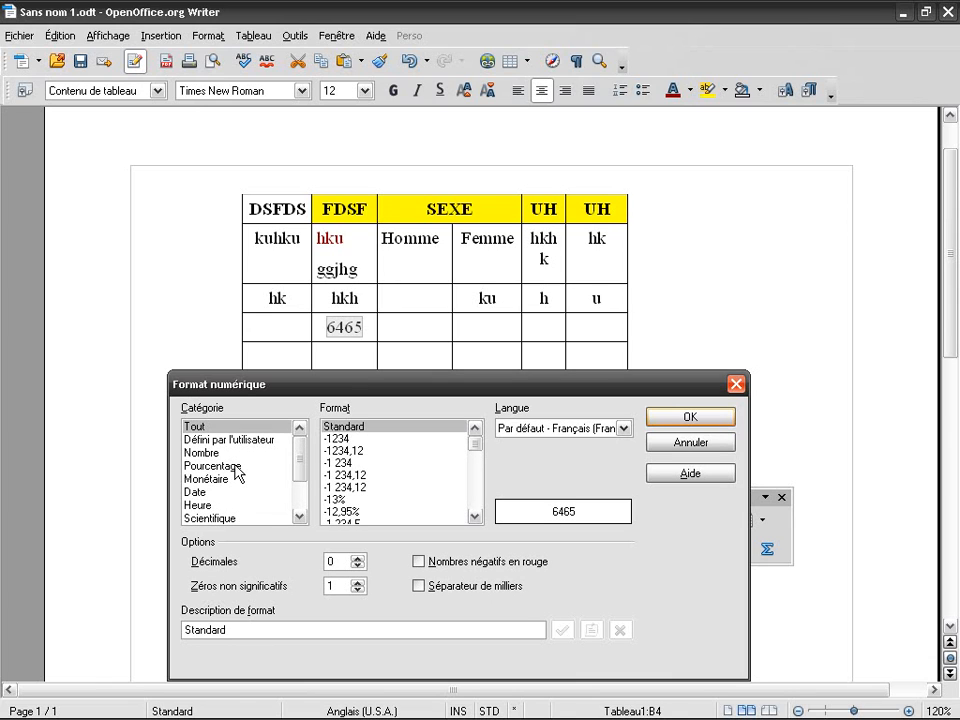
left_click(675, 441)
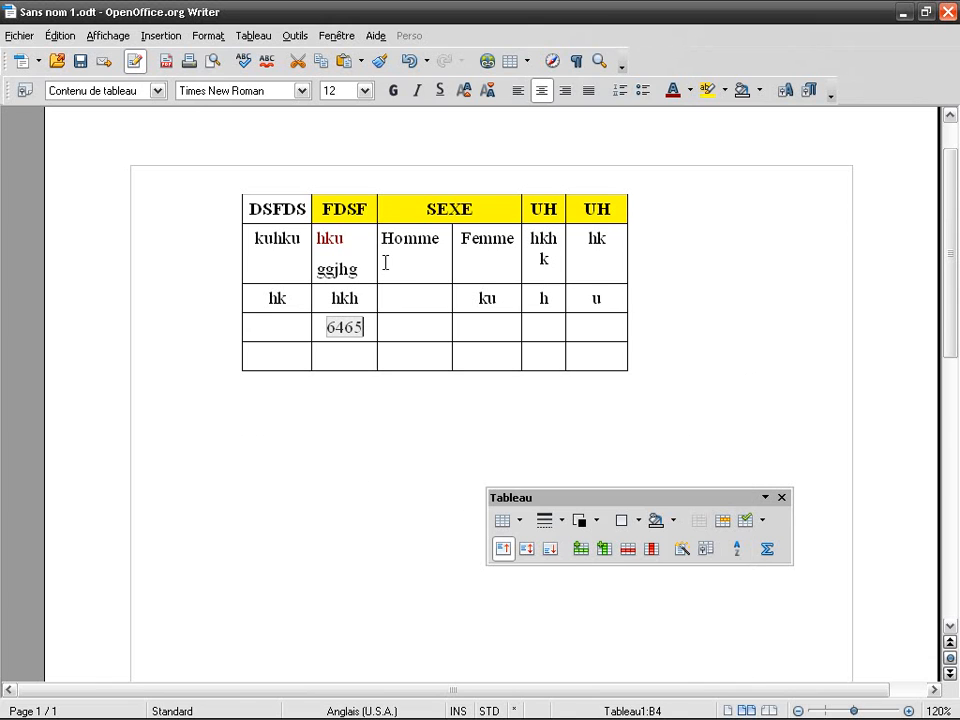
Open AutoFormat for the table and preview the formats from Lavande through Jaune, ending on Turquoise
left_click(288, 208)
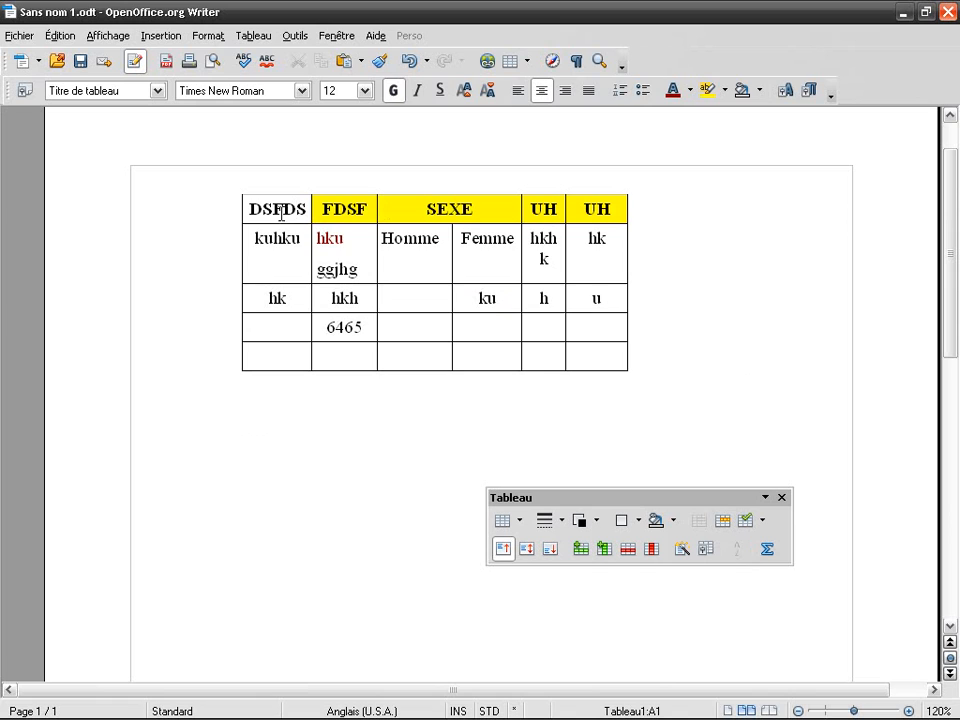
left_click(251, 36)
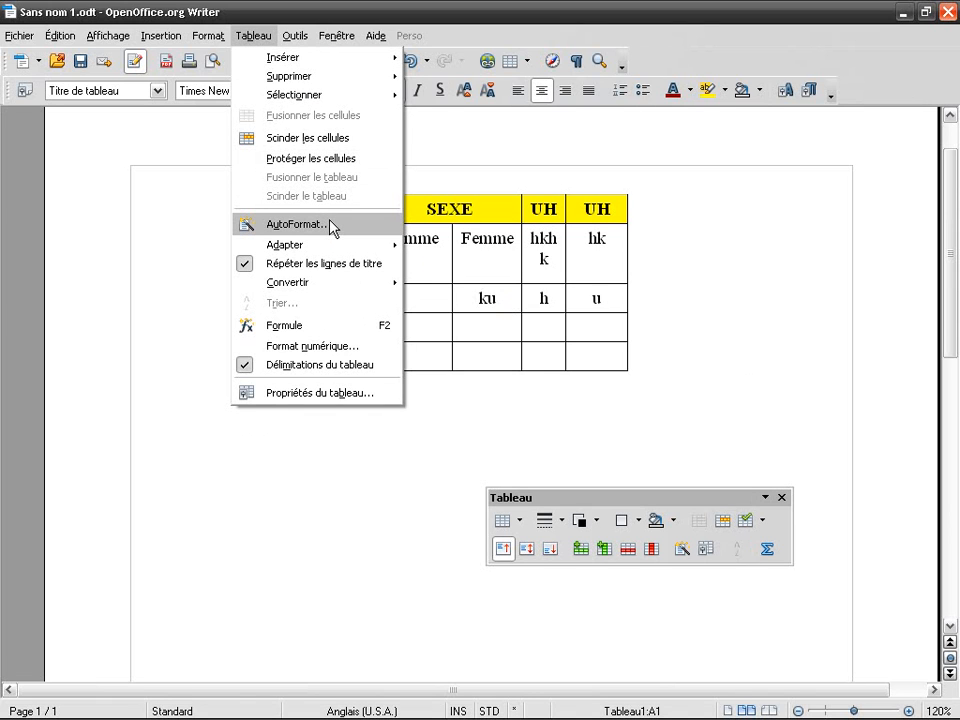
left_click(331, 226)
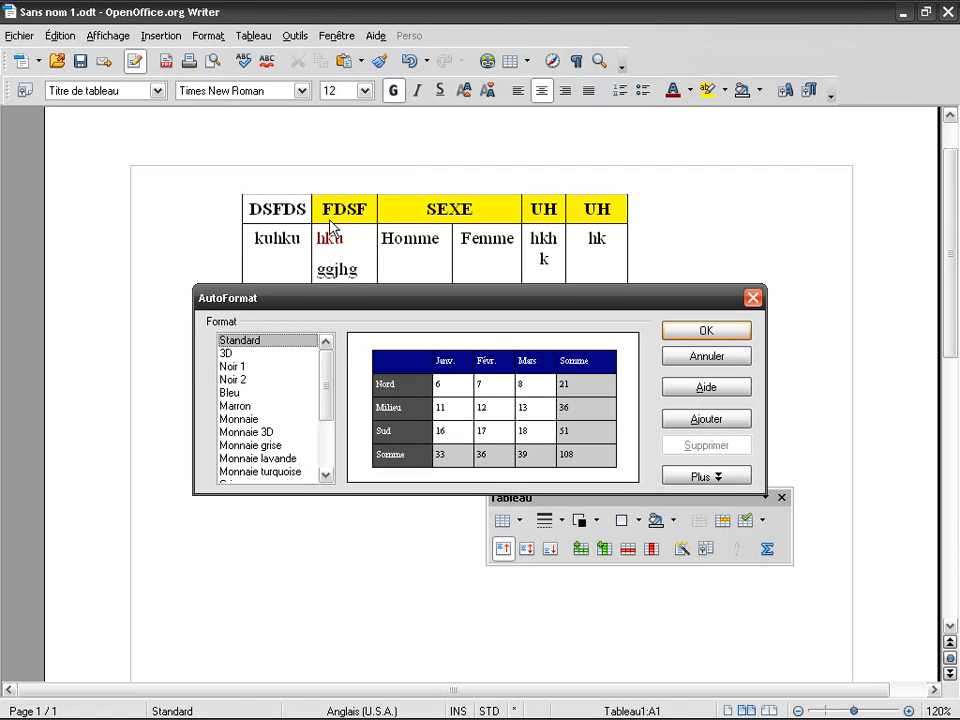
left_click_drag(328, 390, 335, 455)
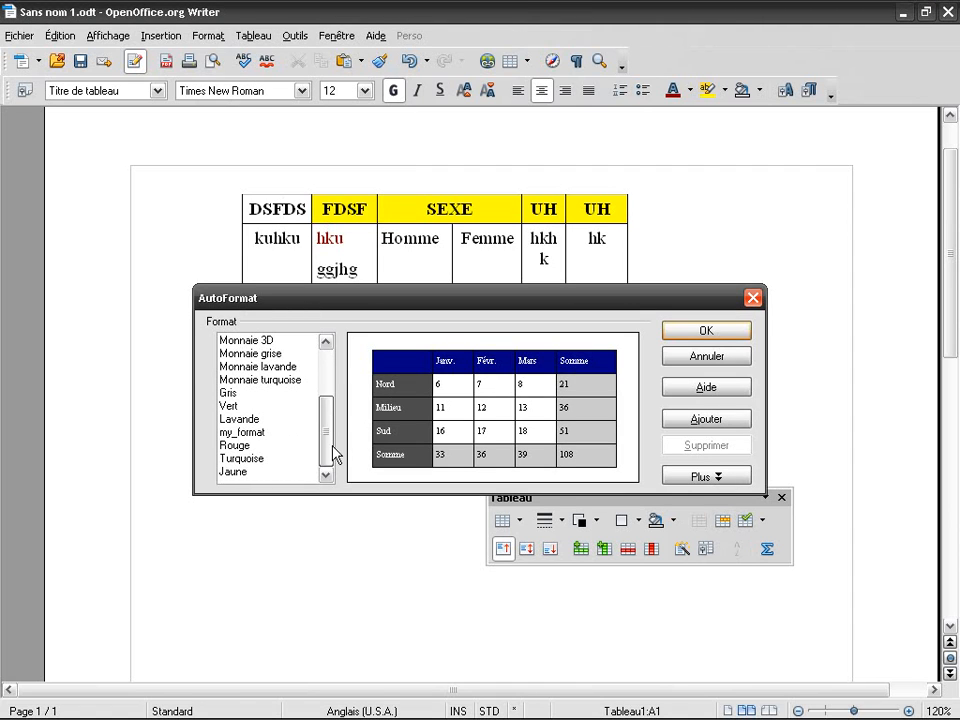
left_click(289, 420)
key("Down")
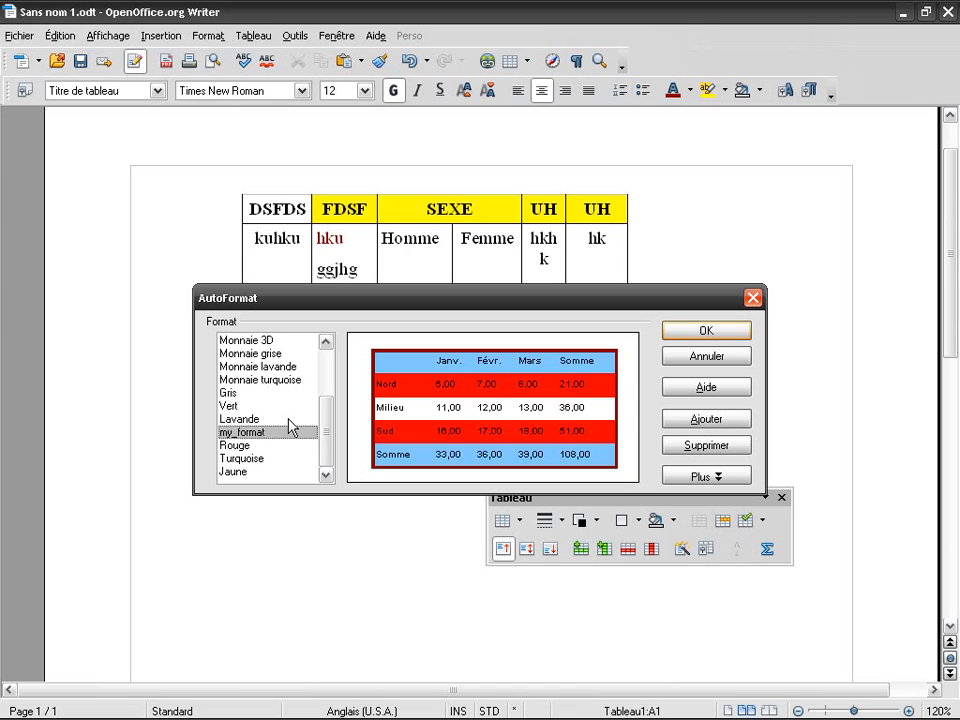
key("Down")
key("Down")
key("Down")
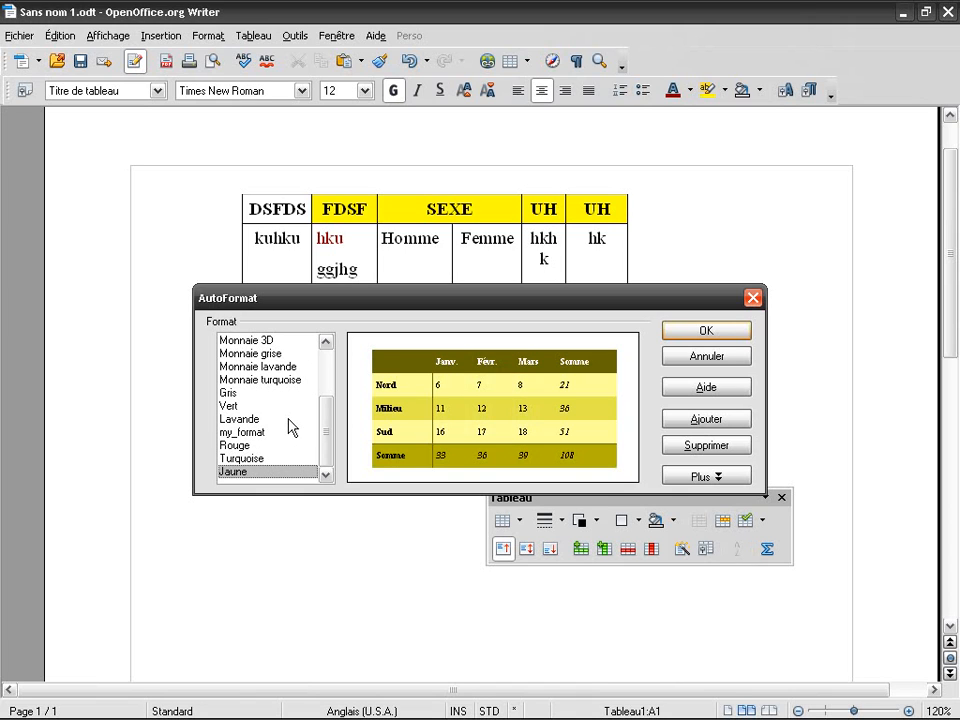
key("Up")
key("Up")
key("Down")
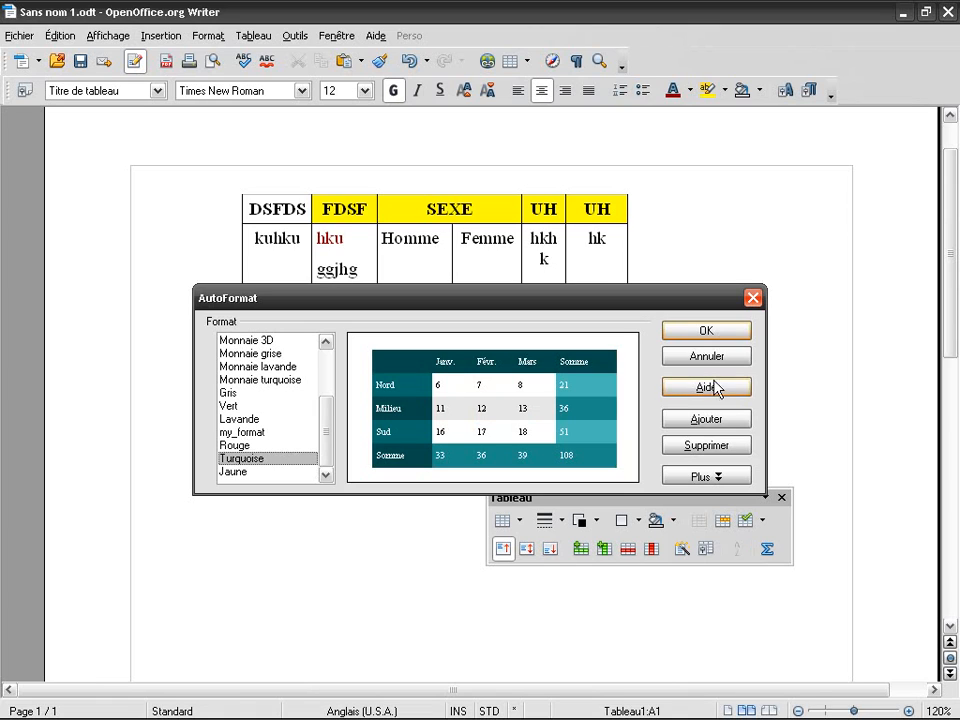
Show the extra formatting options for the Turquoise format and preview it with font, alignment and borders each switched off and on
left_click(727, 476)
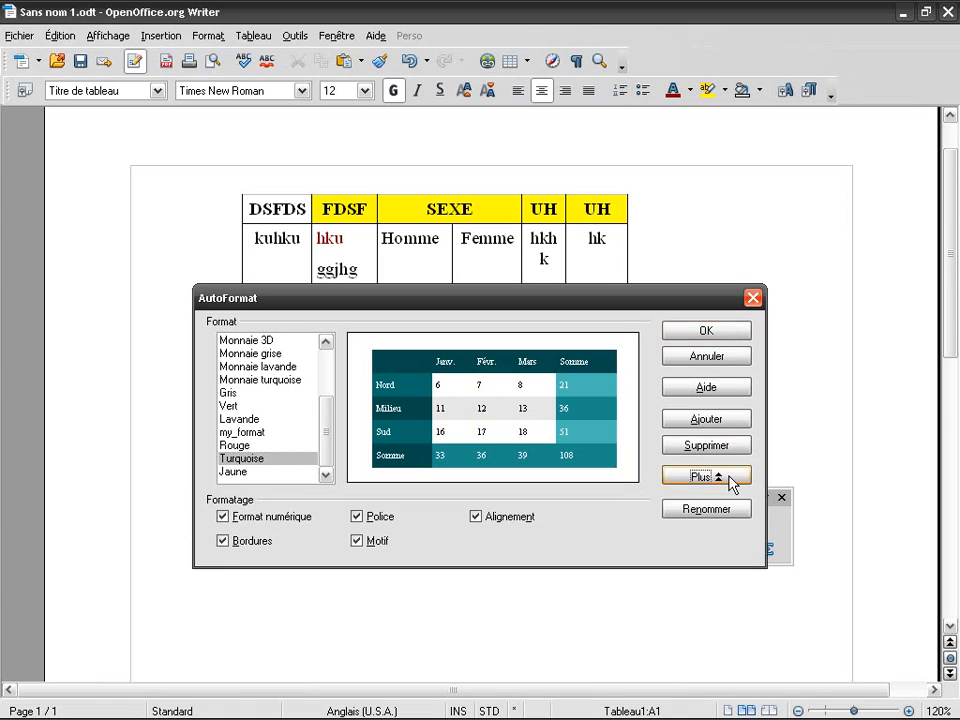
left_click(376, 525)
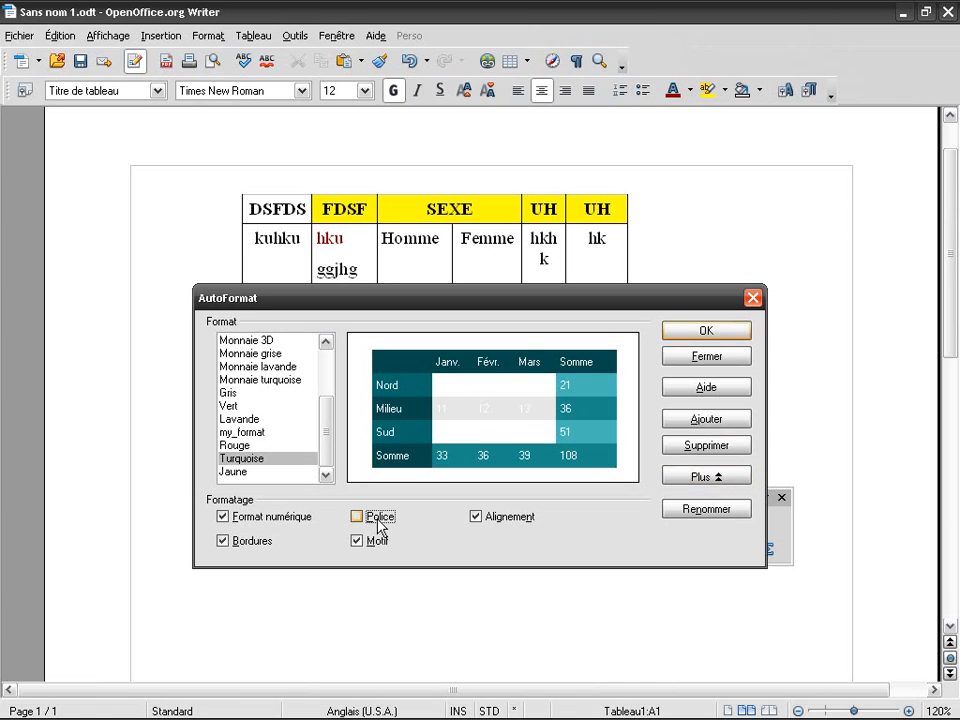
left_click(377, 525)
left_click(511, 523)
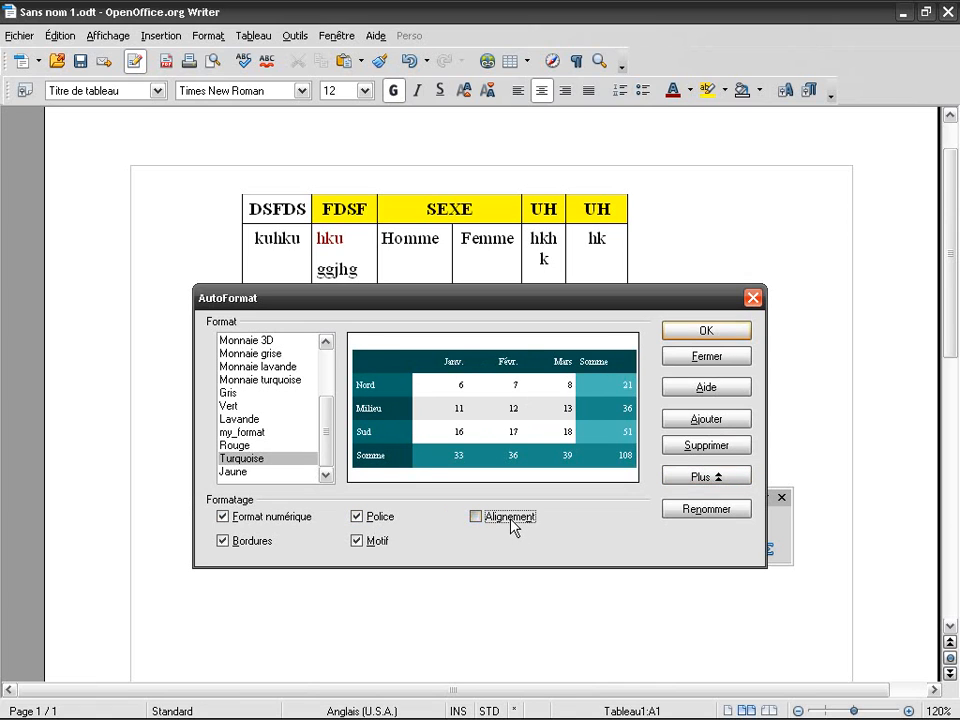
left_click(476, 520)
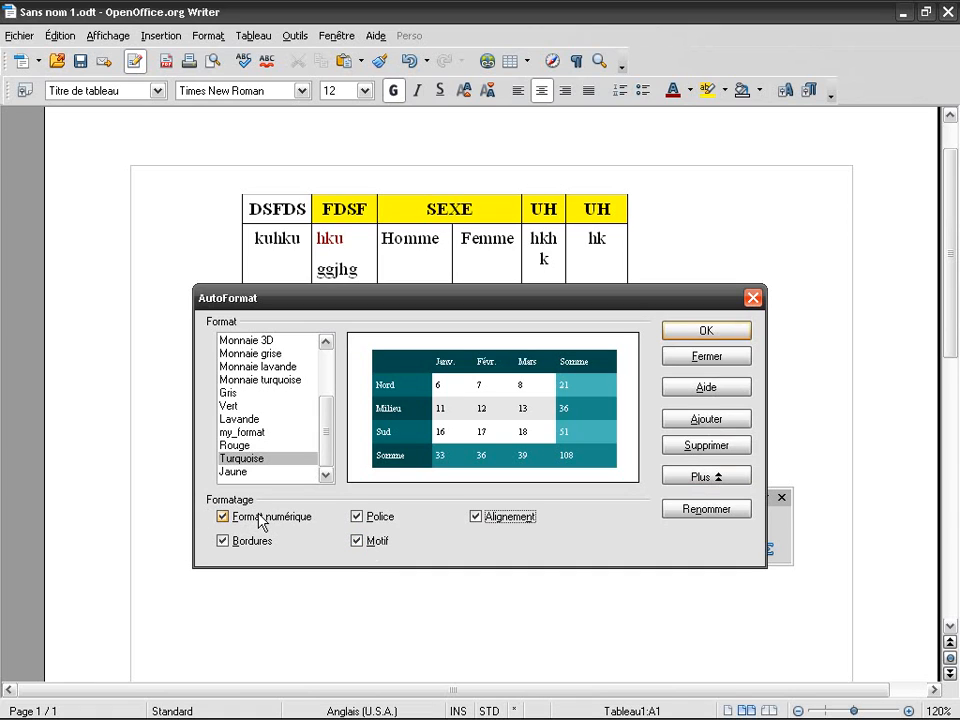
left_click(263, 458)
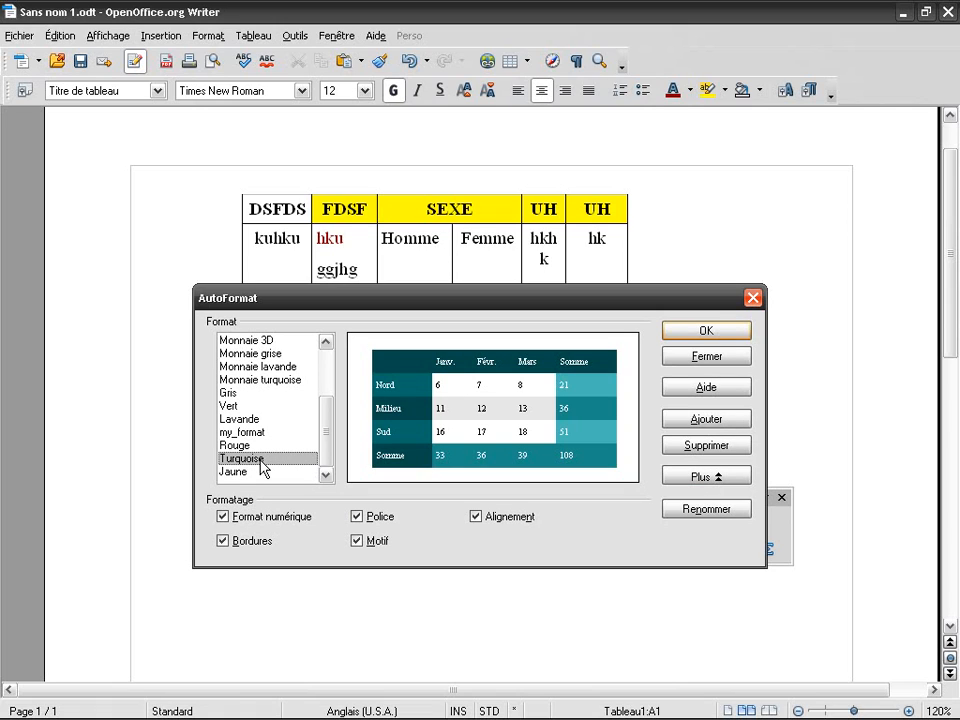
left_click(252, 541)
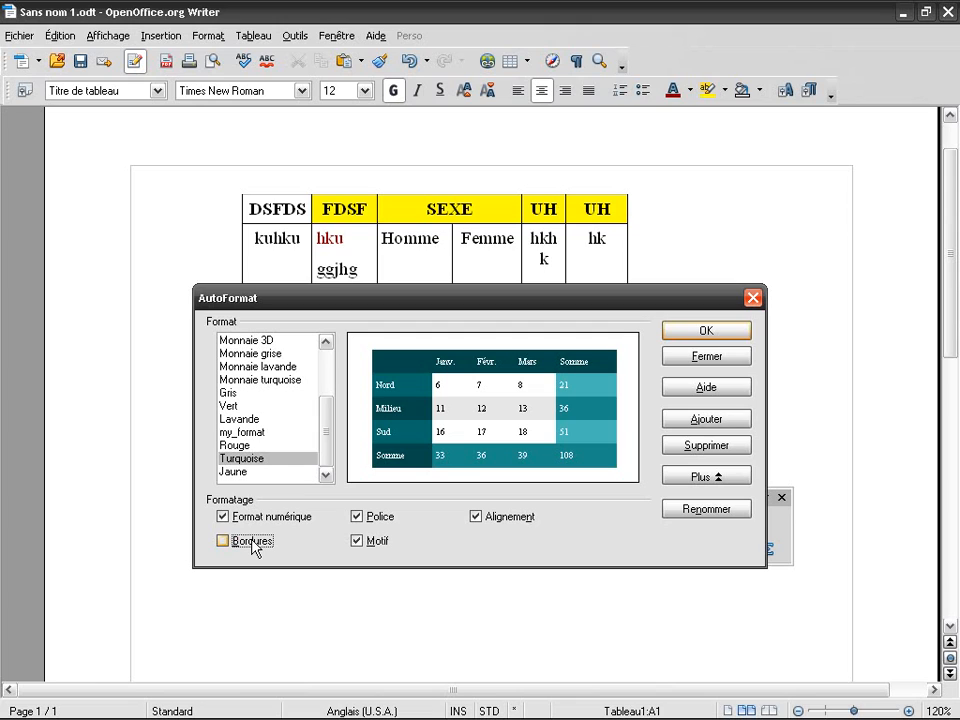
left_click(377, 520)
left_click(377, 520)
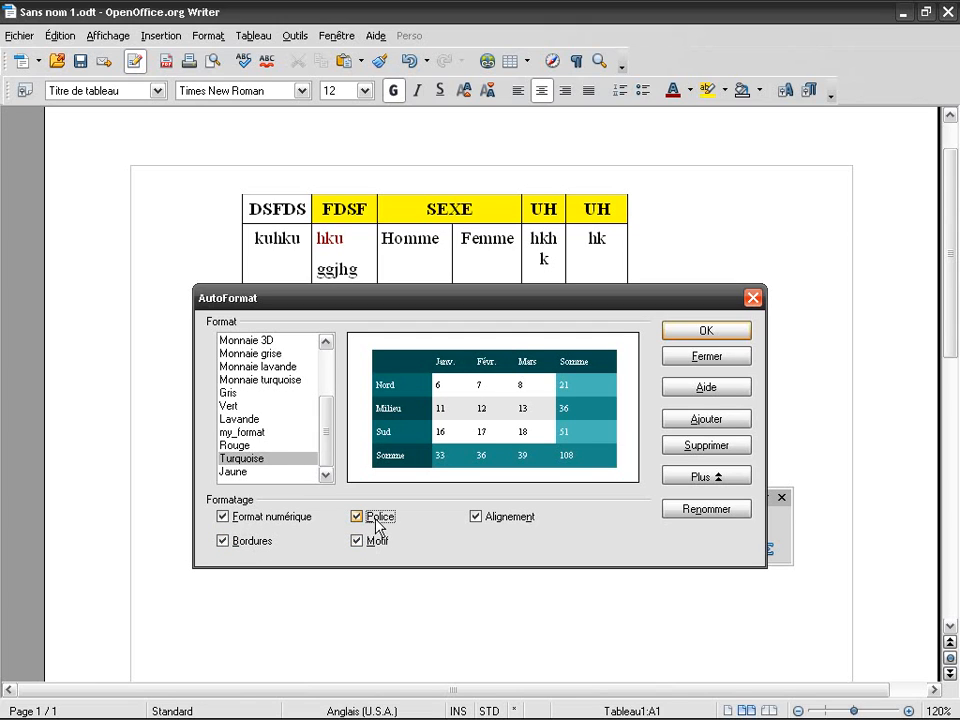
Apply the Rouge AutoFormat to the table with all formatting options included, and check the resulting cells
left_click(266, 448)
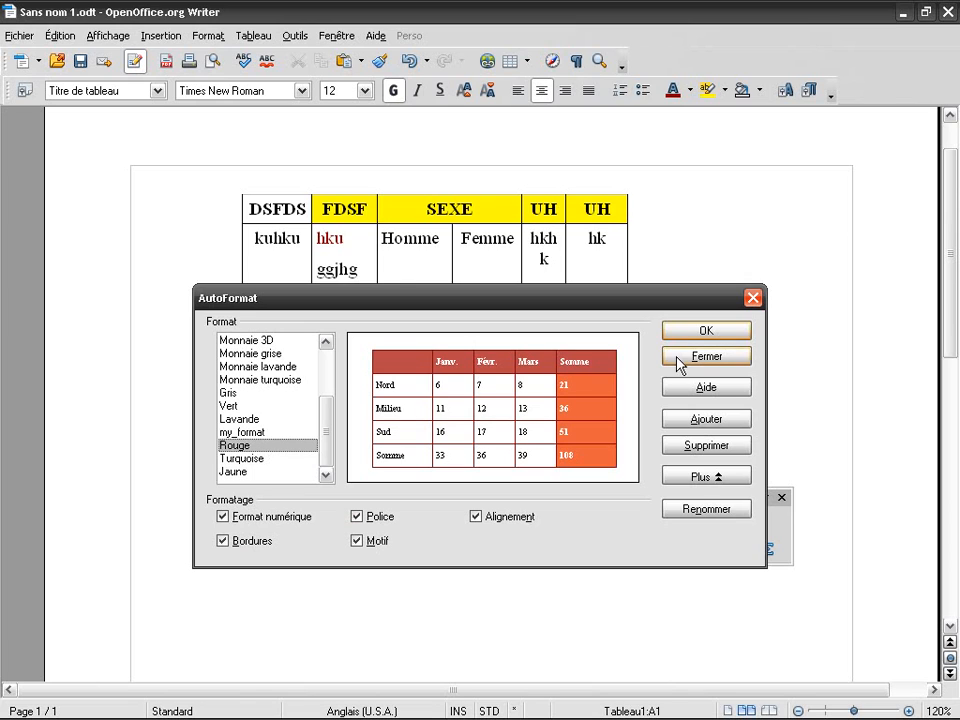
left_click(727, 332)
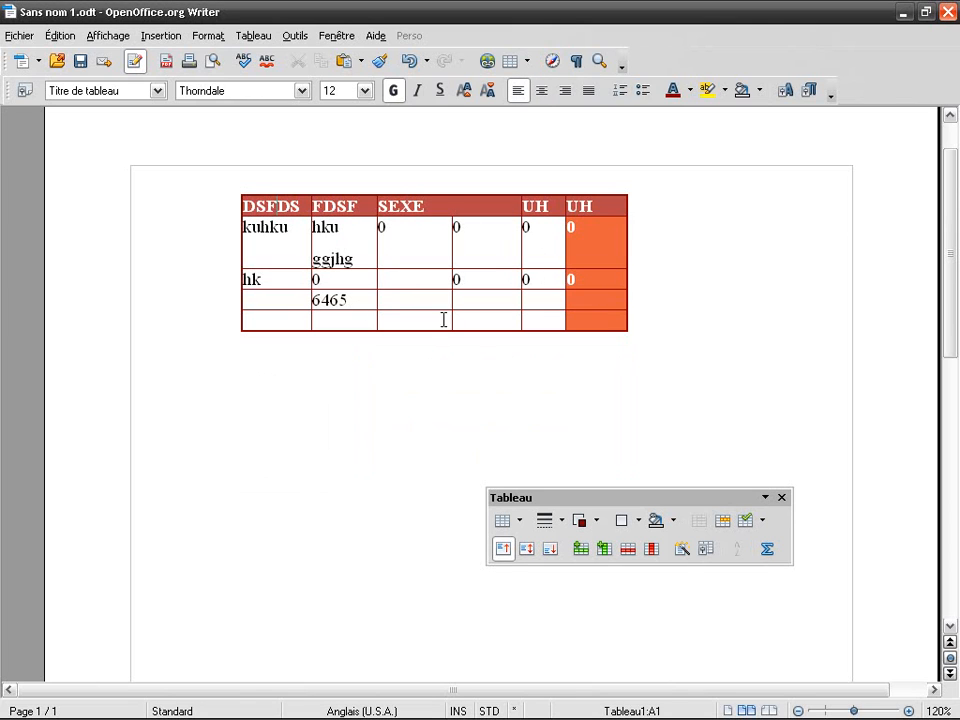
left_click(576, 230)
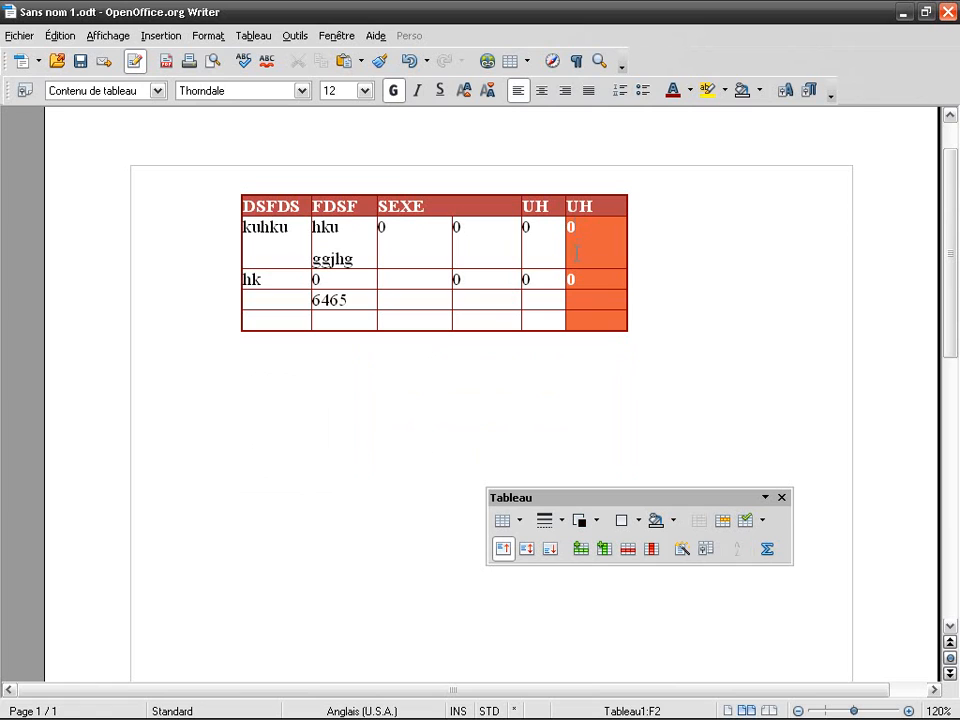
left_click(437, 246)
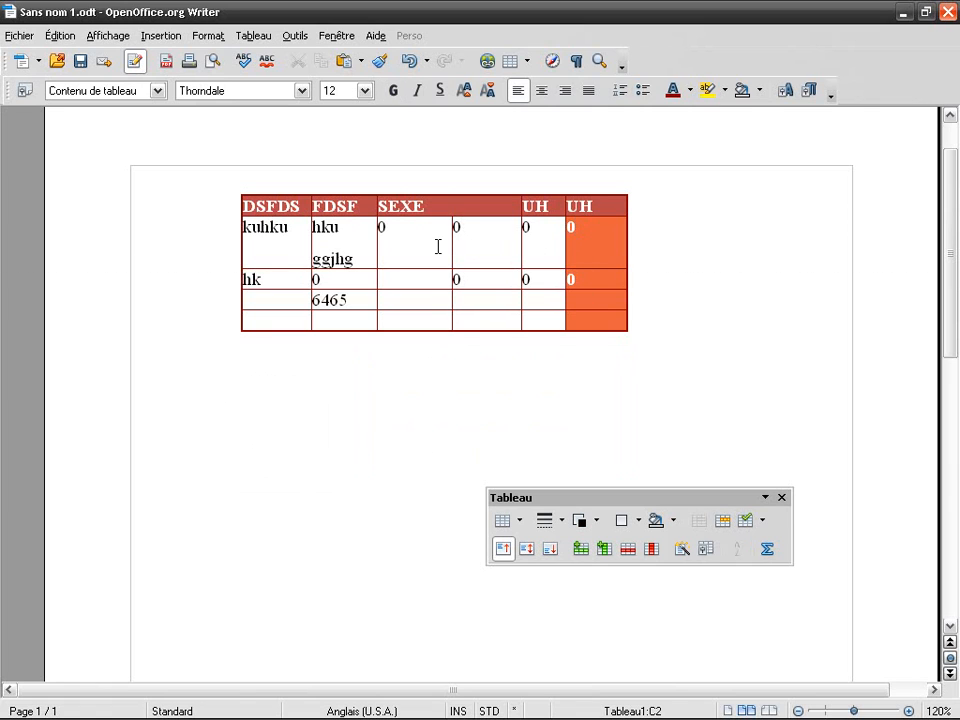
Undo the last three table changes: the AutoFormat, the first column's widening and the header row's uppercase conversion
left_click(408, 62)
left_click(408, 62)
left_click(408, 62)
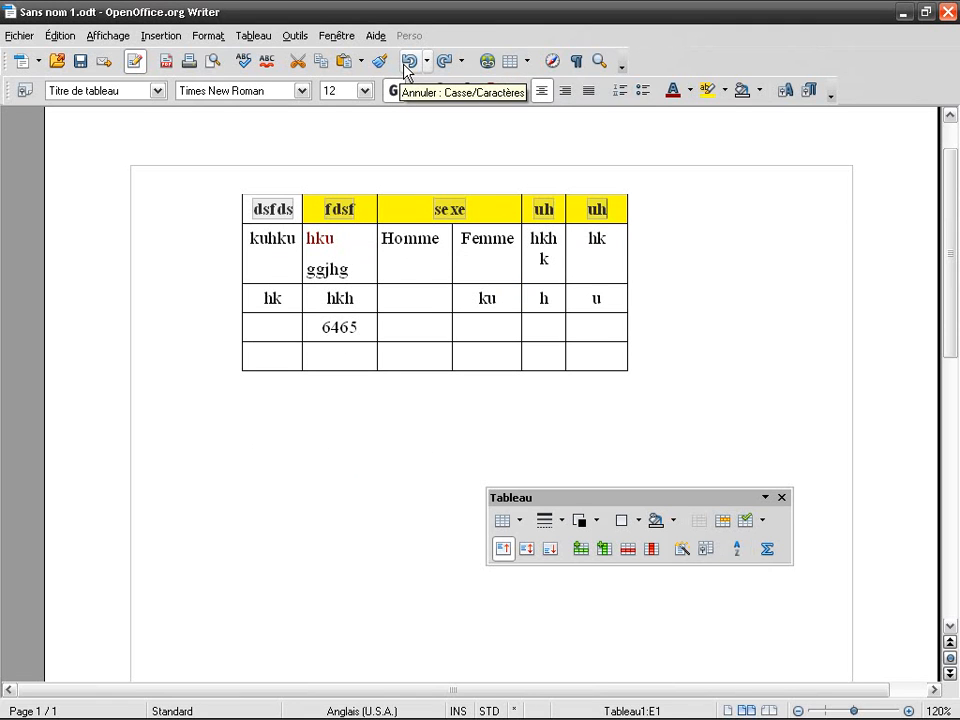
left_click(431, 328)
left_click(405, 246)
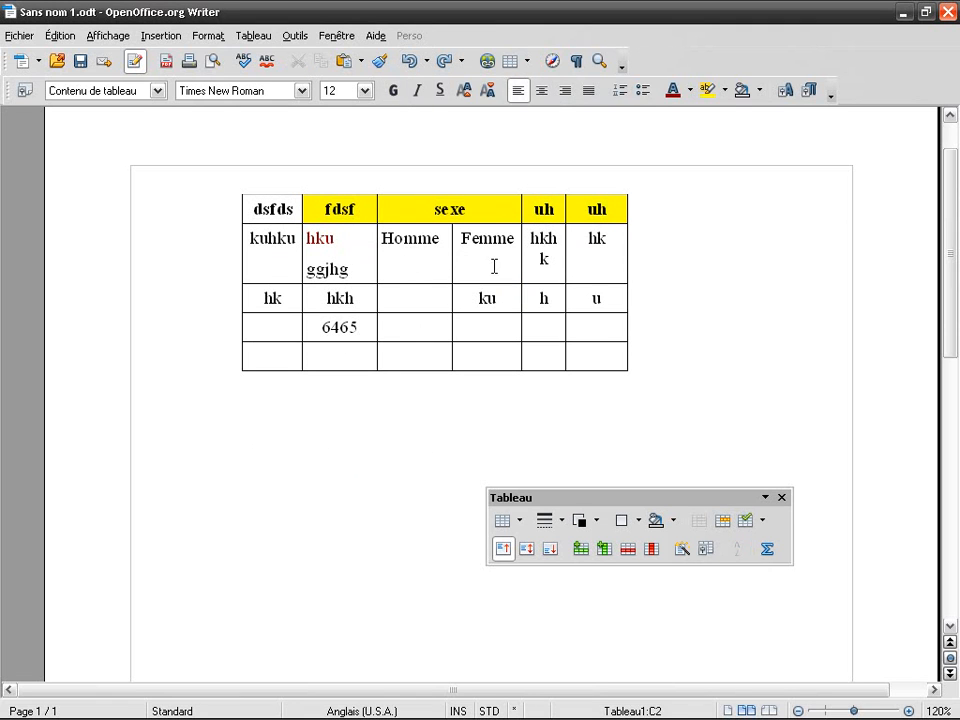
left_click(312, 240)
left_click(279, 243)
left_click(343, 283)
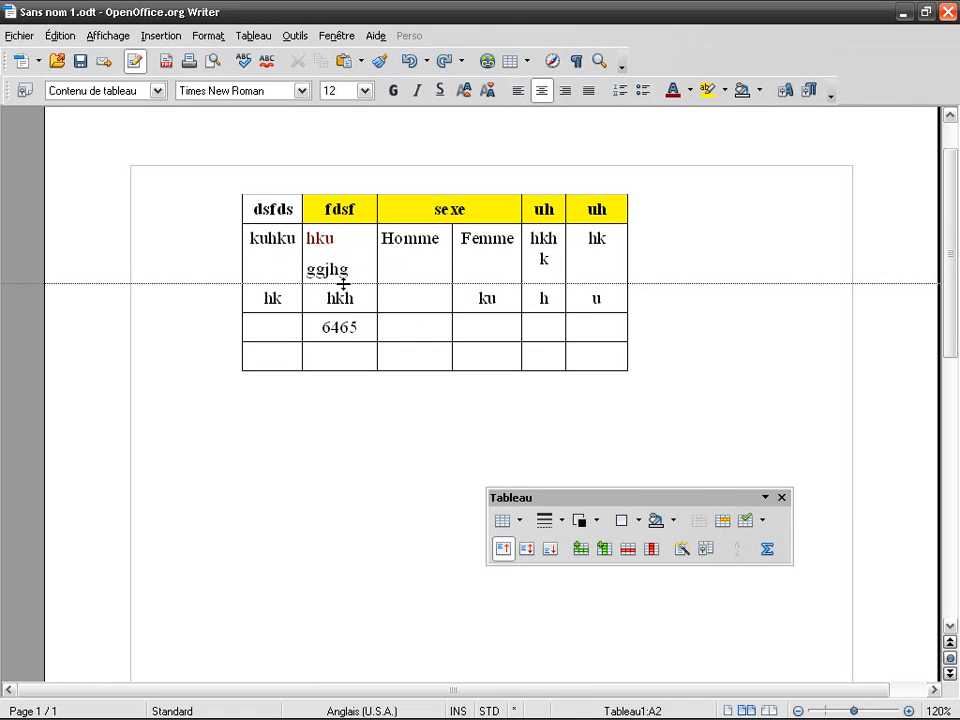
left_click(549, 255)
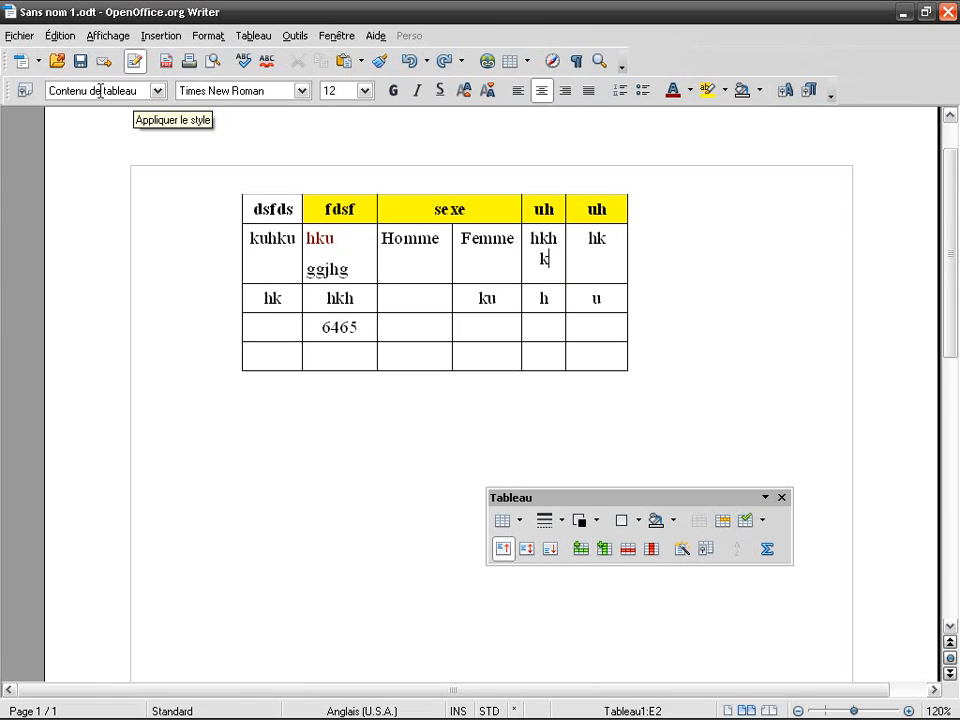
Open the paragraph style settings for the cell containing "Homme", keeping that cell in view
right_click(400, 251)
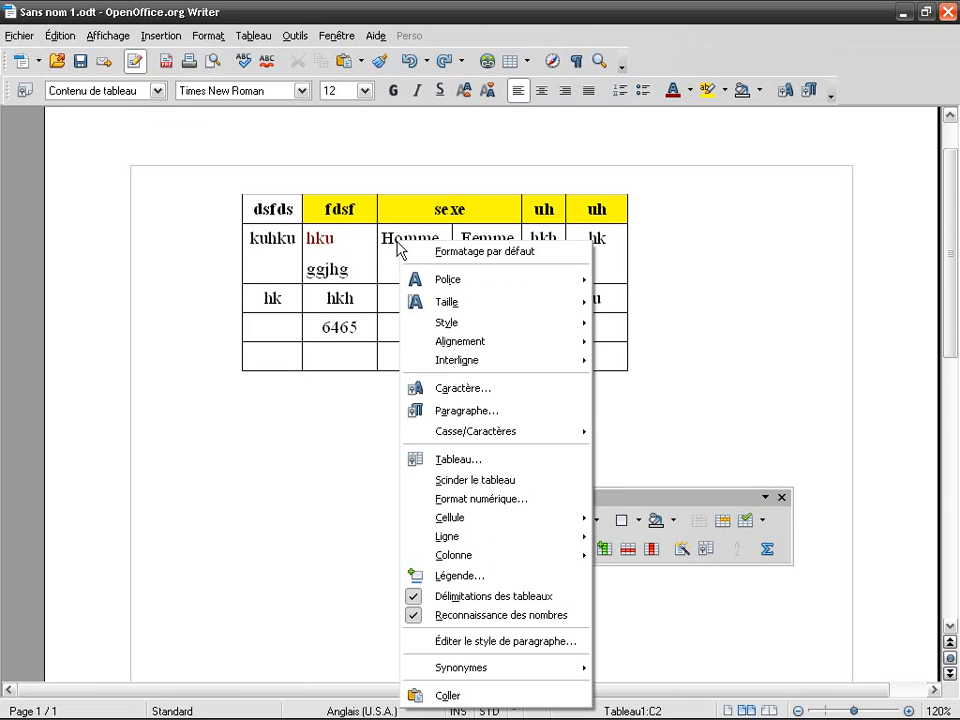
left_click(558, 641)
left_click_drag(618, 297, 397, 307)
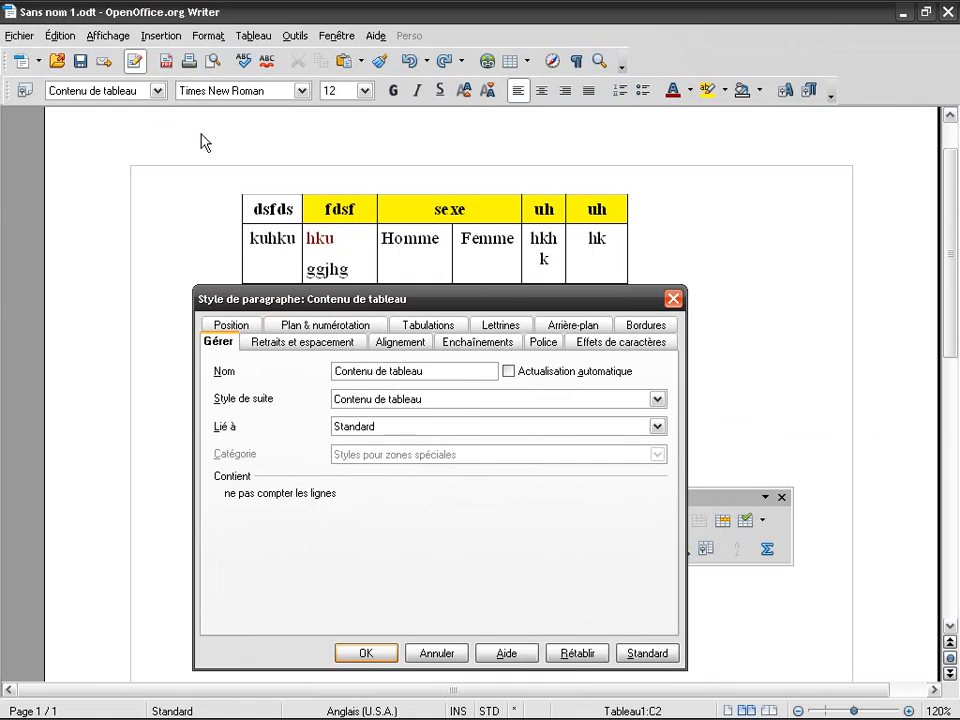
Browse the settings of the Contenu de tableau style, including indents and spacing, text flow, font, font effects, borders and position
left_click(358, 326)
left_click(398, 343)
left_click(399, 325)
left_click(318, 342)
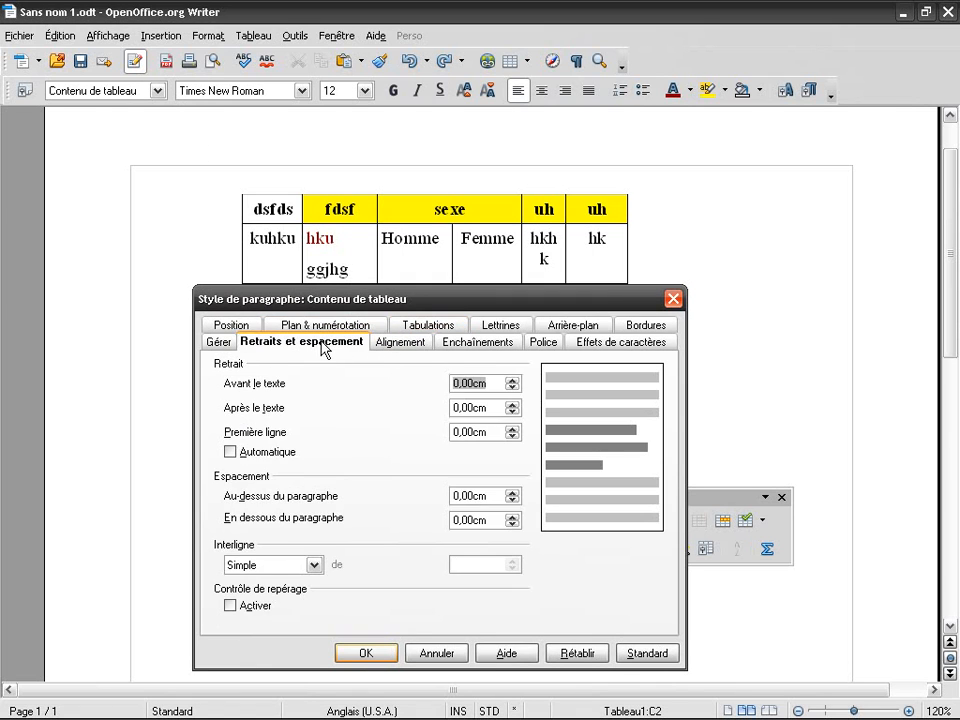
left_click(488, 351)
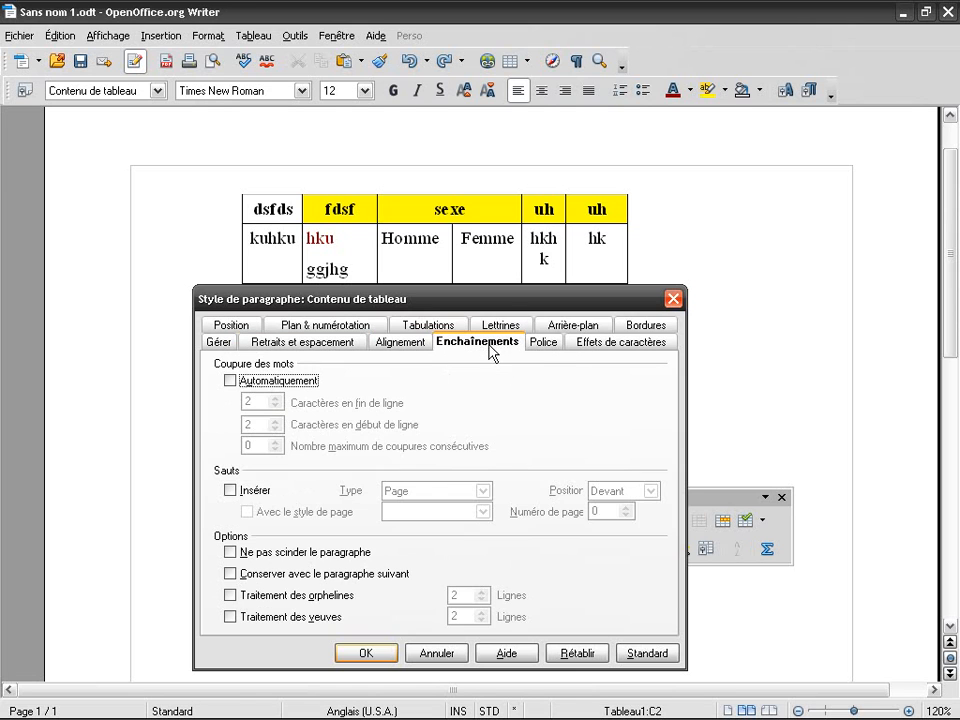
left_click(549, 351)
left_click(612, 348)
left_click(640, 327)
left_click(592, 346)
left_click(505, 347)
left_click(428, 344)
left_click(335, 345)
left_click(240, 344)
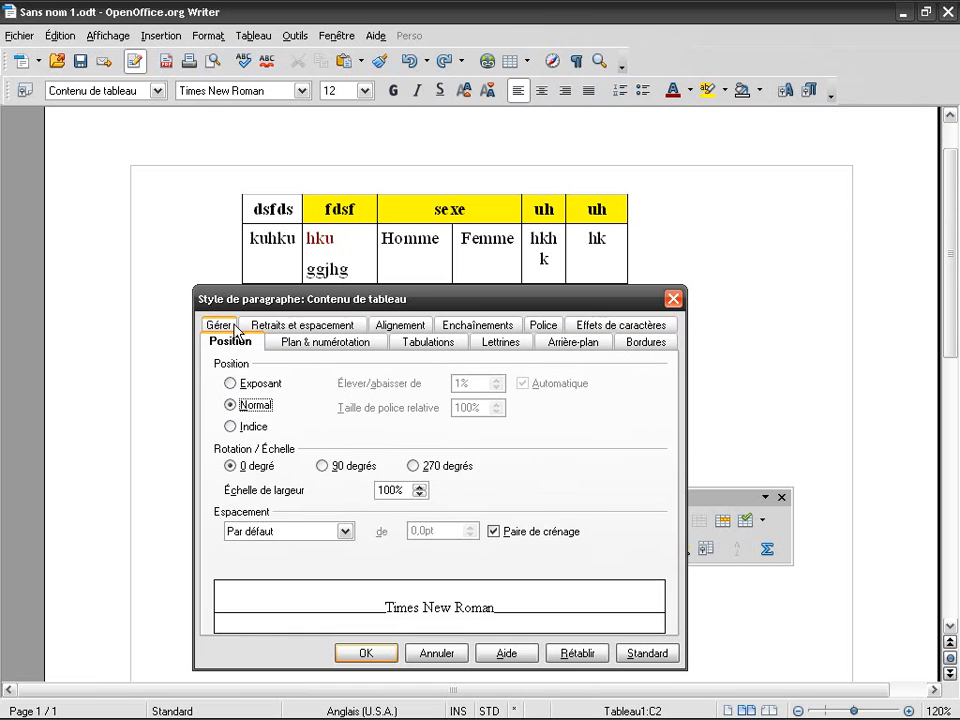
Return to the general settings of the Contenu de tableau style and close them without applying any change
left_click(226, 324)
left_click_drag(440, 299, 514, 373)
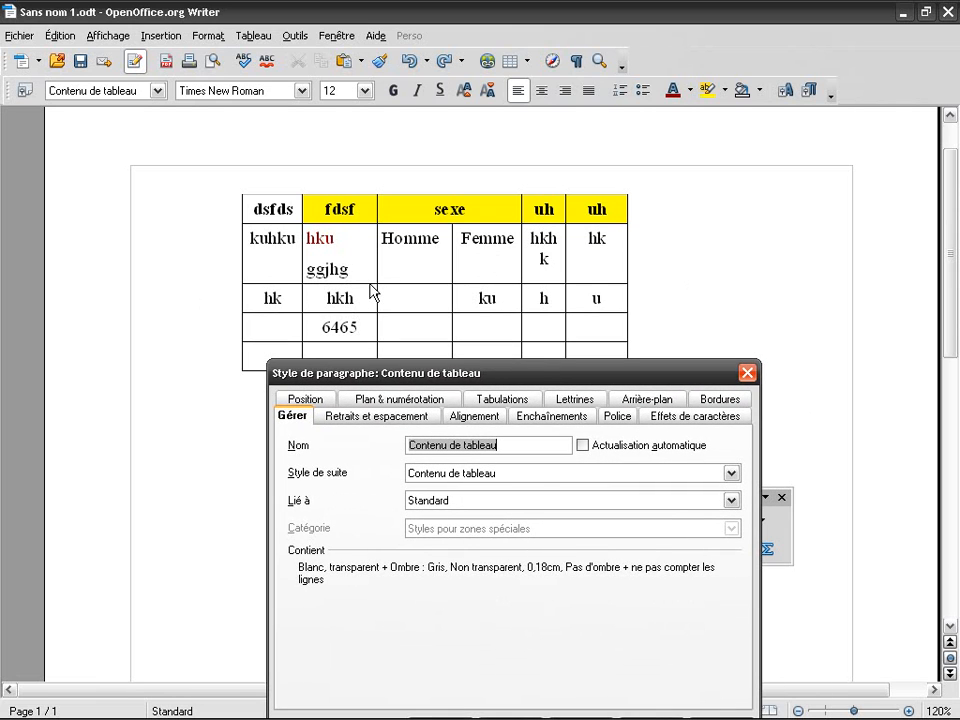
left_click_drag(441, 373, 363, 277)
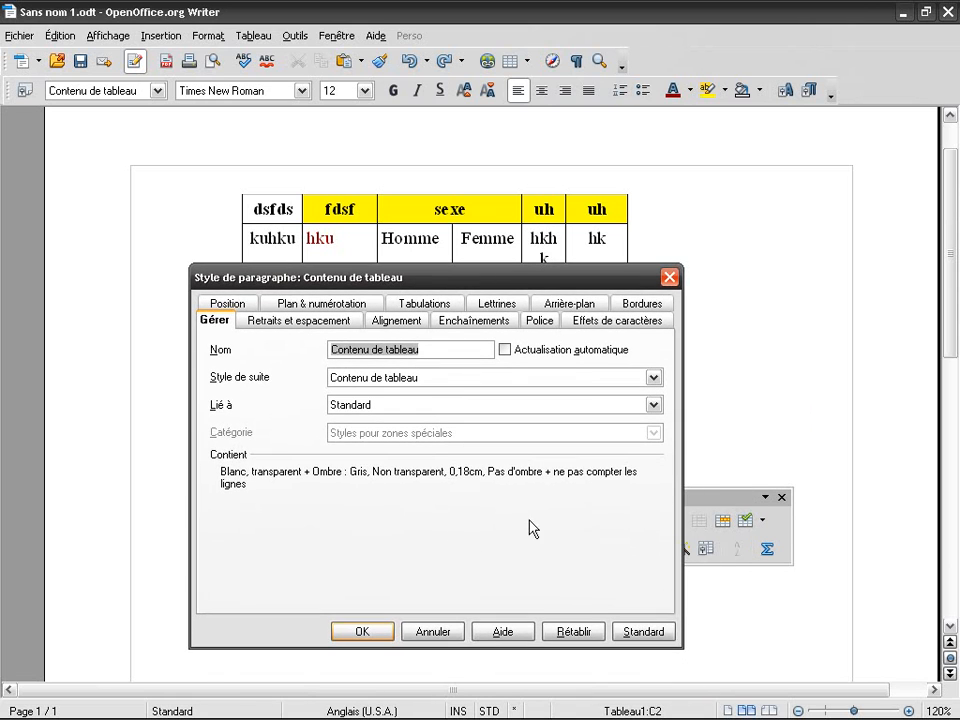
left_click(445, 631)
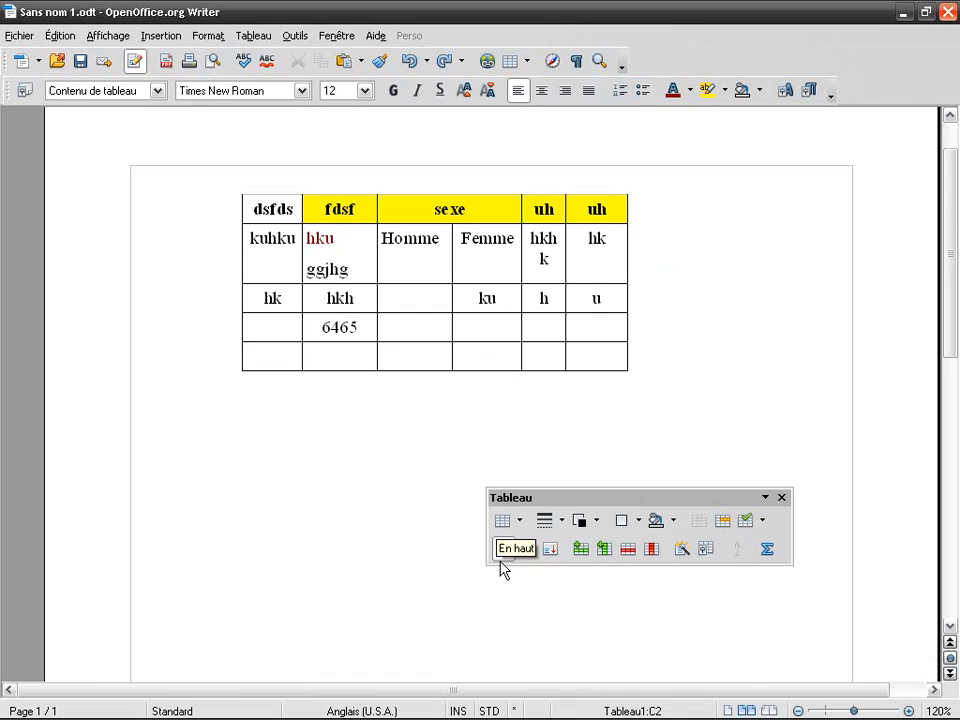